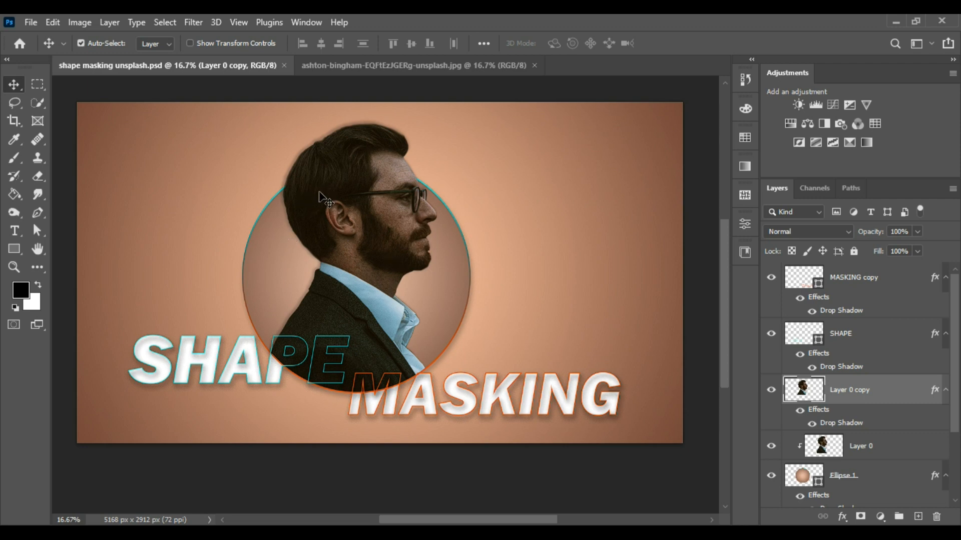
Compare the original portrait photo with the finished shape masking composition
{"action": "left_click", "coordinate": [370, 64]}
{"action": "scroll", "coordinate": [316, 250], "scroll_direction": "up", "scroll_amount": 1}
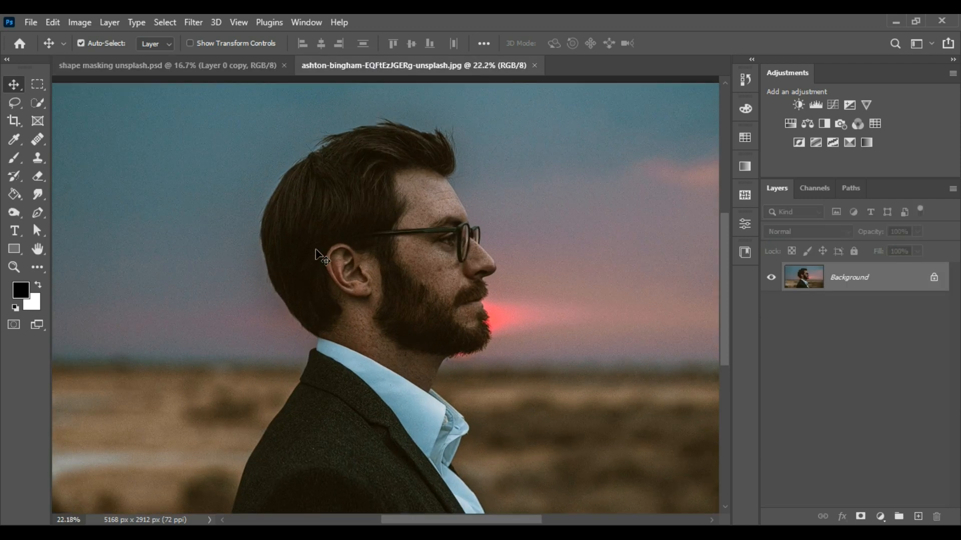
{"action": "scroll", "coordinate": [317, 255], "scroll_direction": "down", "scroll_amount": 1}
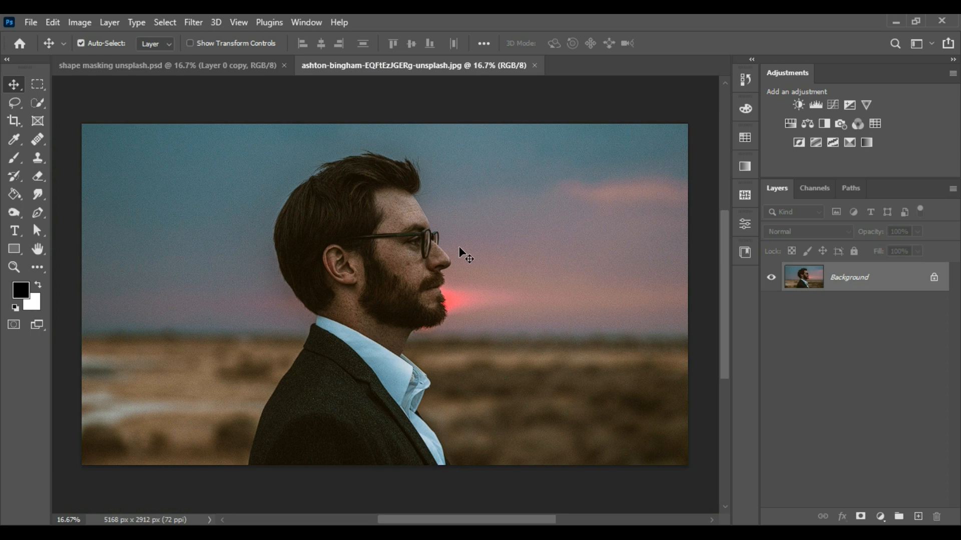
{"action": "scroll", "coordinate": [347, 220], "scroll_direction": "up", "scroll_amount": 1}
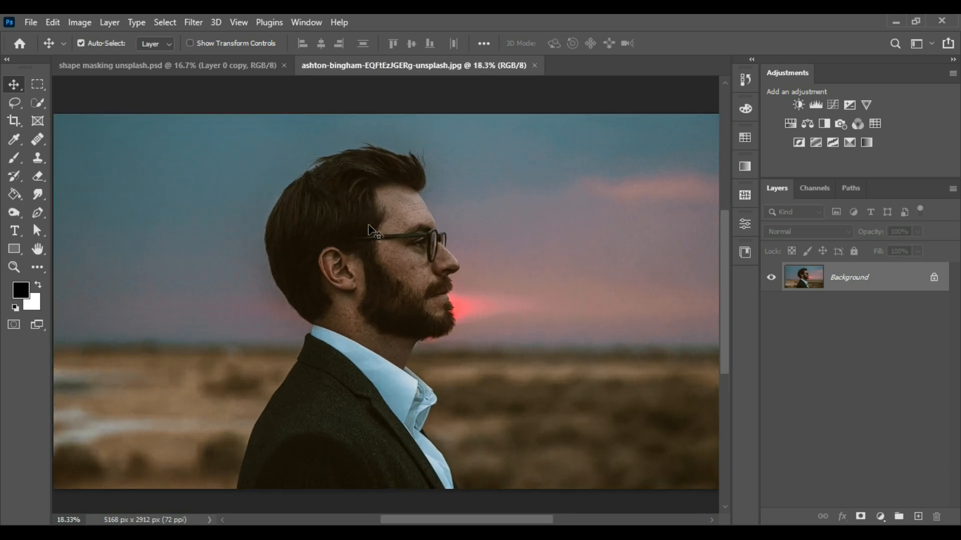
{"action": "left_click", "coordinate": [224, 64]}
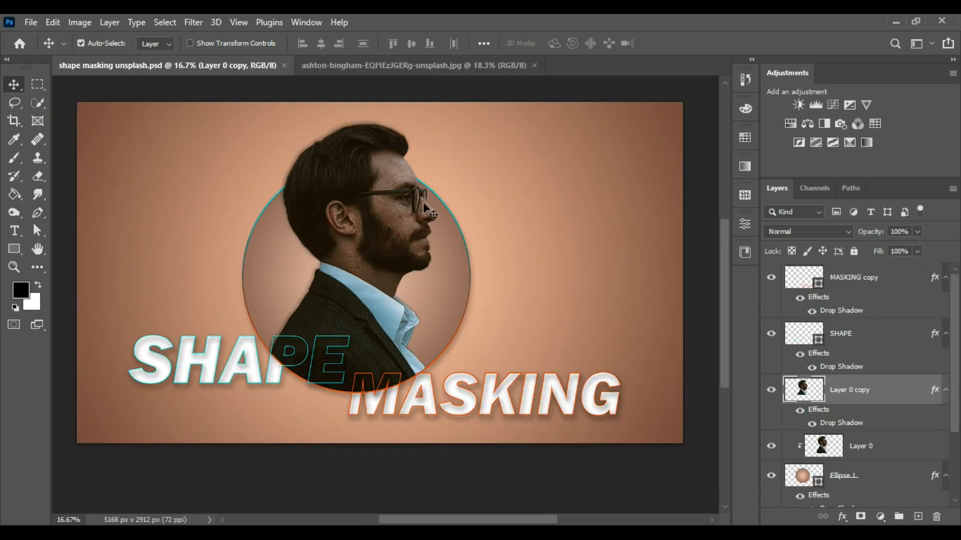
{"action": "scroll", "coordinate": [449, 214], "scroll_direction": "down", "scroll_amount": 2}
{"action": "scroll", "coordinate": [449, 214], "scroll_direction": "up", "scroll_amount": 1}
{"action": "scroll", "coordinate": [348, 193], "scroll_direction": "up", "scroll_amount": 2}
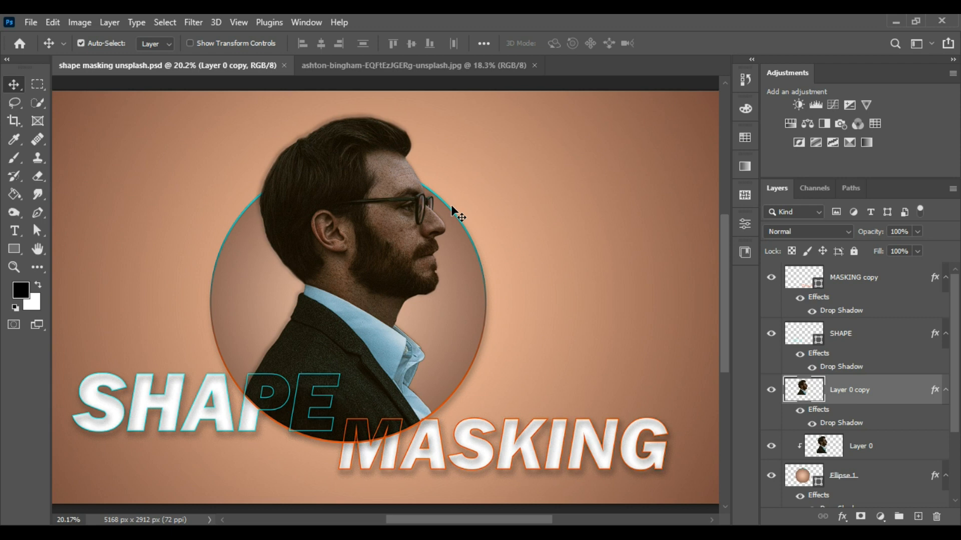
Switch to the original portrait photo and convert its locked Background into a regular layer named Layer 0
{"action": "left_click", "coordinate": [372, 66]}
{"action": "scroll", "coordinate": [284, 230], "scroll_direction": "down", "scroll_amount": 2}
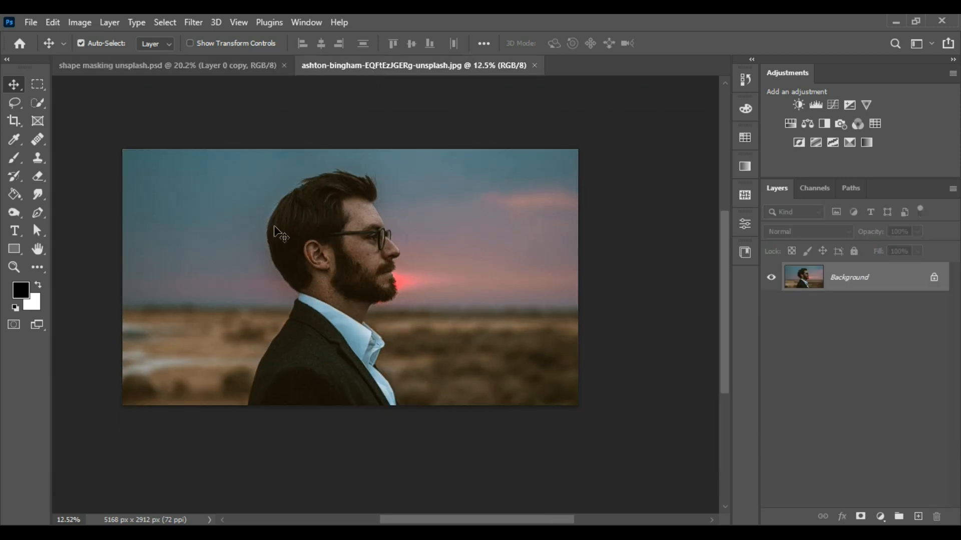
{"action": "scroll", "coordinate": [247, 251], "scroll_direction": "up", "scroll_amount": 1}
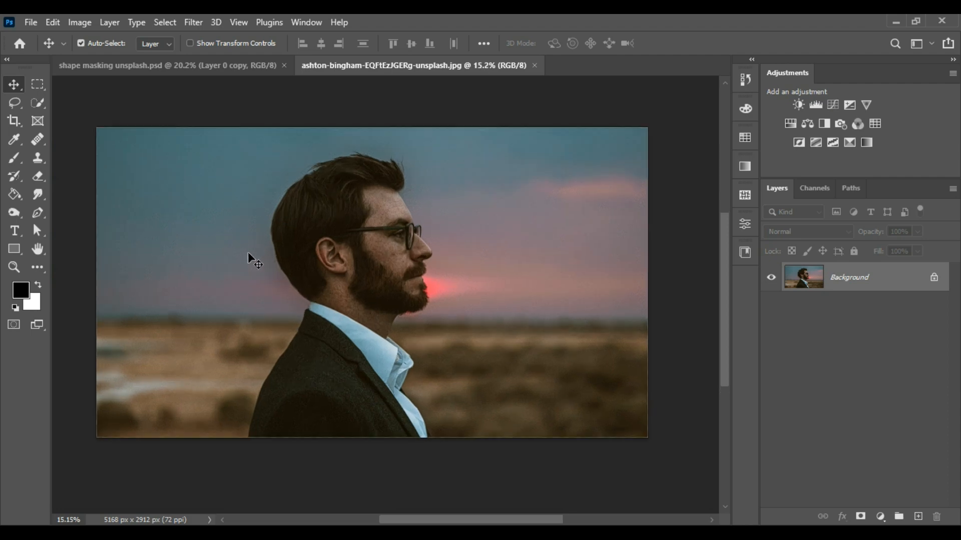
{"action": "double_click", "coordinate": [922, 284]}
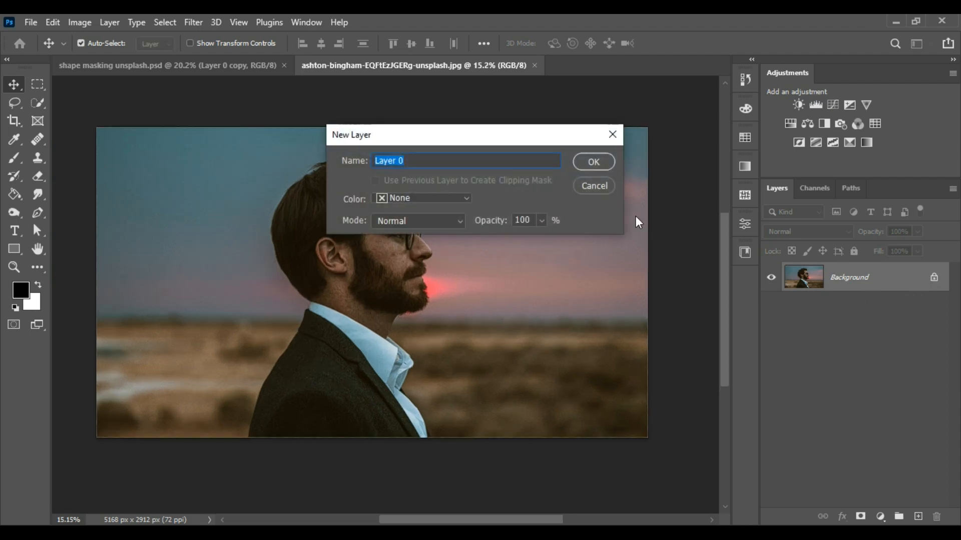
{"action": "left_click", "coordinate": [595, 161]}
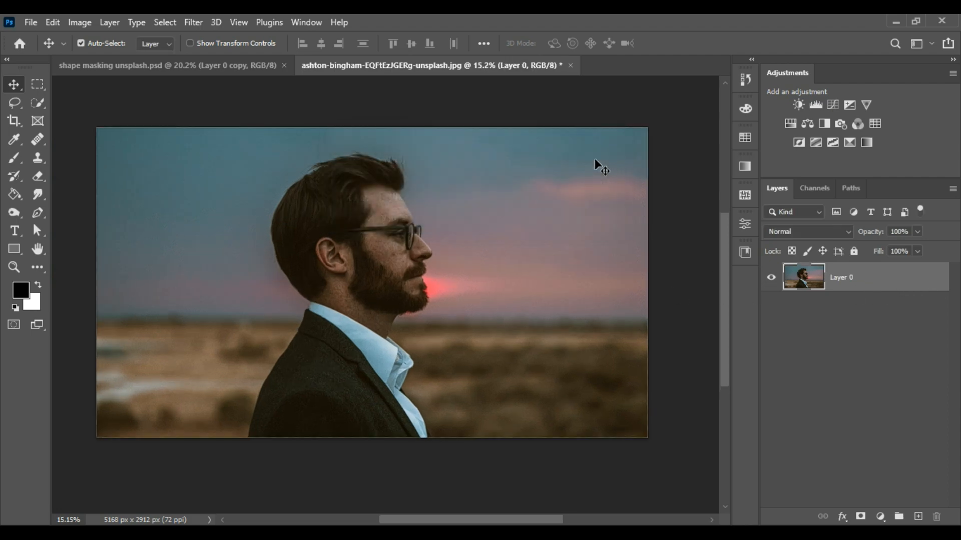
Set up the Quick Selection tool to add to the selection with a 1000 px brush
{"action": "left_click", "coordinate": [43, 102]}
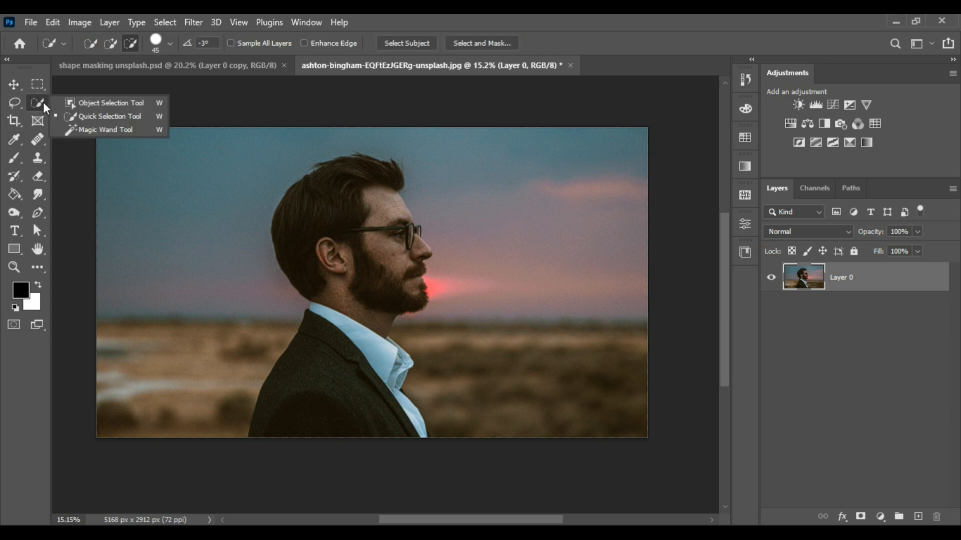
{"action": "left_click", "coordinate": [96, 114]}
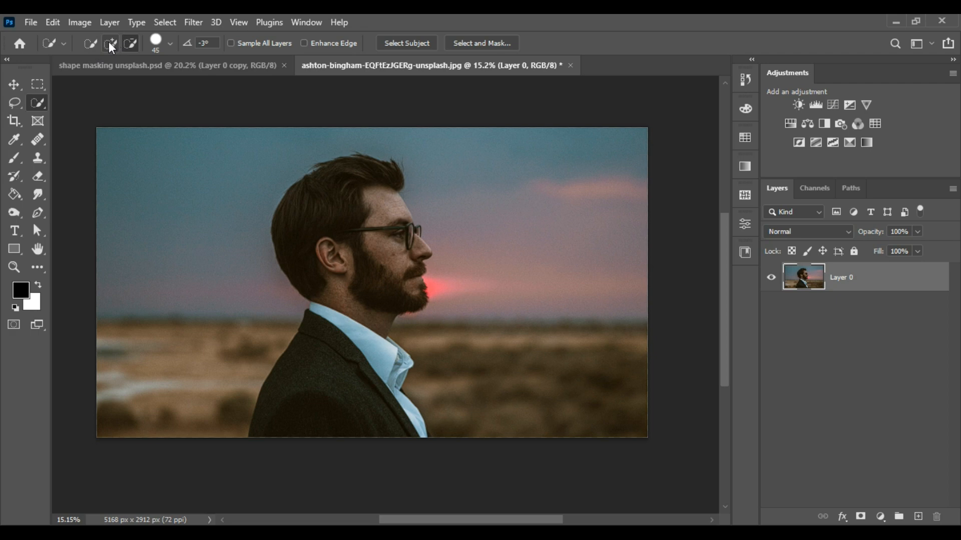
{"action": "left_click", "coordinate": [129, 44]}
{"action": "key", "text": "bracketright"}
{"action": "key", "text": "bracketright"}
{"action": "key", "text": "bracketright"}
{"action": "key", "text": "bracketright"}
{"action": "key", "text": "bracketright"}
{"action": "key", "text": "bracketright"}
{"action": "key", "text": "bracketright"}
{"action": "key", "text": "bracketright"}
{"action": "key", "text": "bracketright"}
{"action": "key", "text": "bracketright"}
{"action": "key", "text": "bracketright"}
{"action": "key", "text": "bracketright"}
{"action": "key", "text": "bracketright"}
{"action": "key", "text": "bracketright"}
{"action": "key", "text": "bracketright"}
{"action": "left_click", "coordinate": [110, 44]}
{"action": "left_click", "coordinate": [166, 41]}
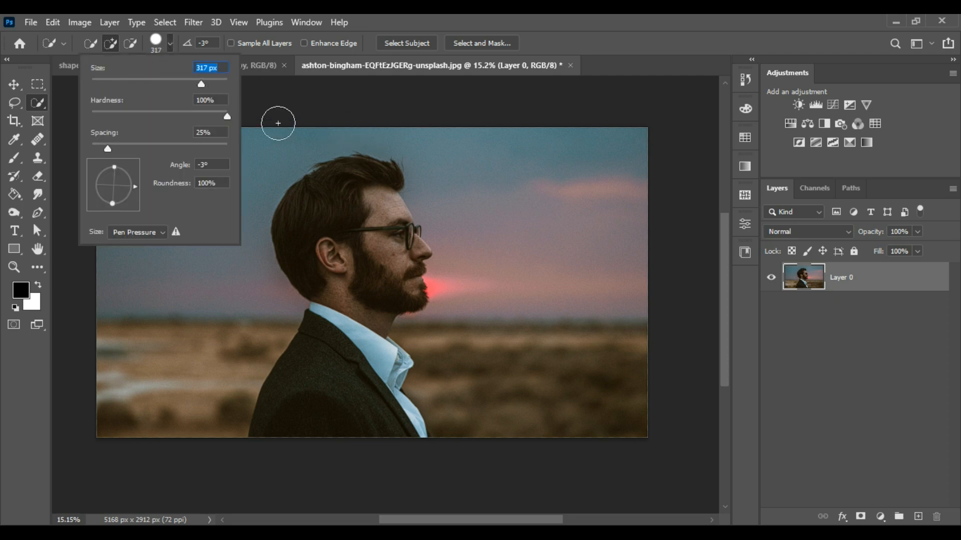
{"action": "left_click_drag", "start_coordinate": [201, 84], "coordinate": [212, 85]}
{"action": "left_click", "coordinate": [578, 81]}
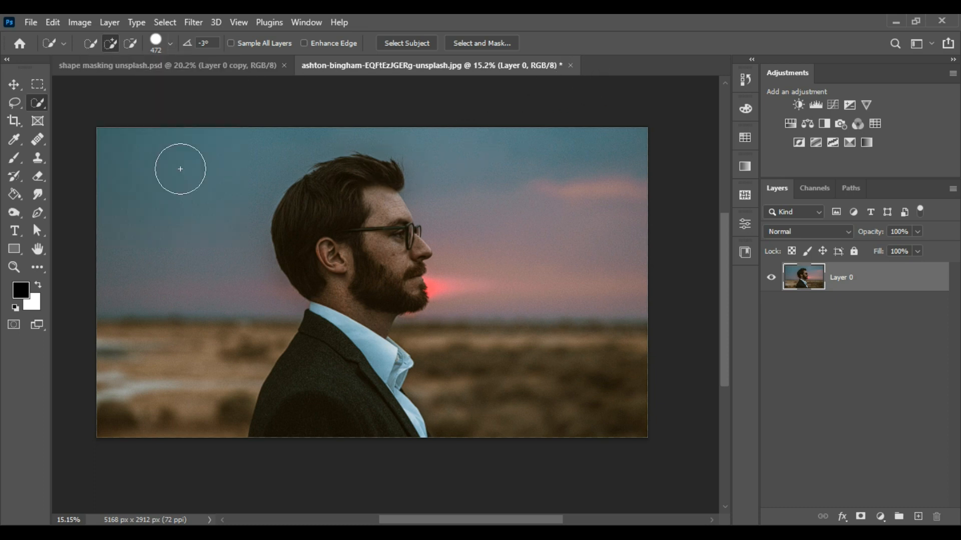
{"action": "key", "text": "bracketright"}
{"action": "key", "text": "bracketright"}
{"action": "key", "text": "bracketright"}
{"action": "key", "text": "bracketright"}
{"action": "key", "text": "bracketright"}
{"action": "key", "text": "bracketright"}
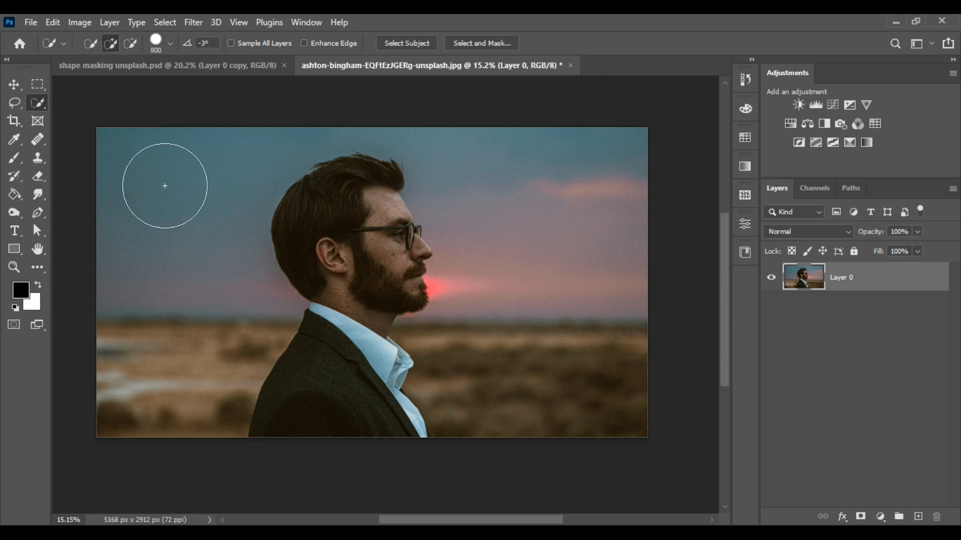
Select the sky and field background all around the man with the Quick Selection tool
{"action": "left_click", "coordinate": [146, 161]}
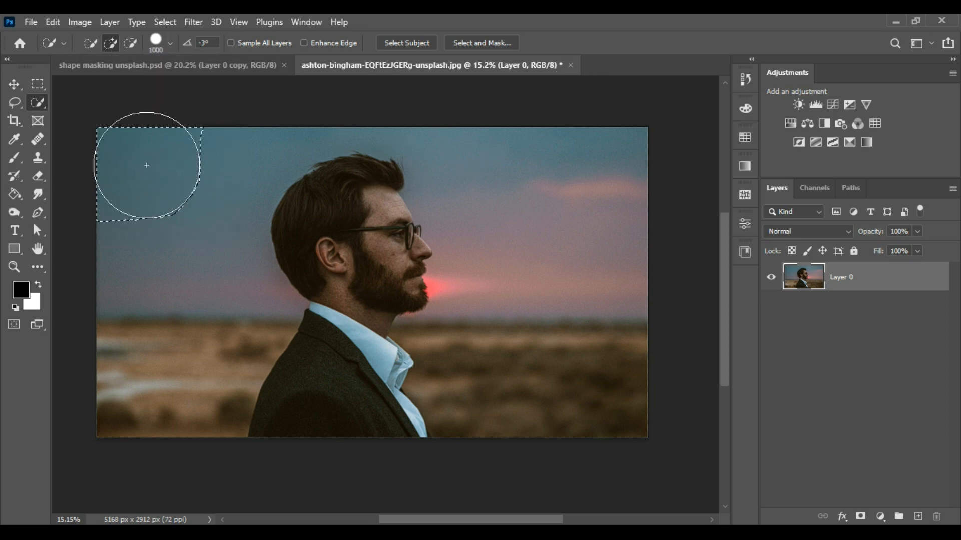
{"action": "left_click", "coordinate": [166, 373]}
{"action": "left_click", "coordinate": [590, 187]}
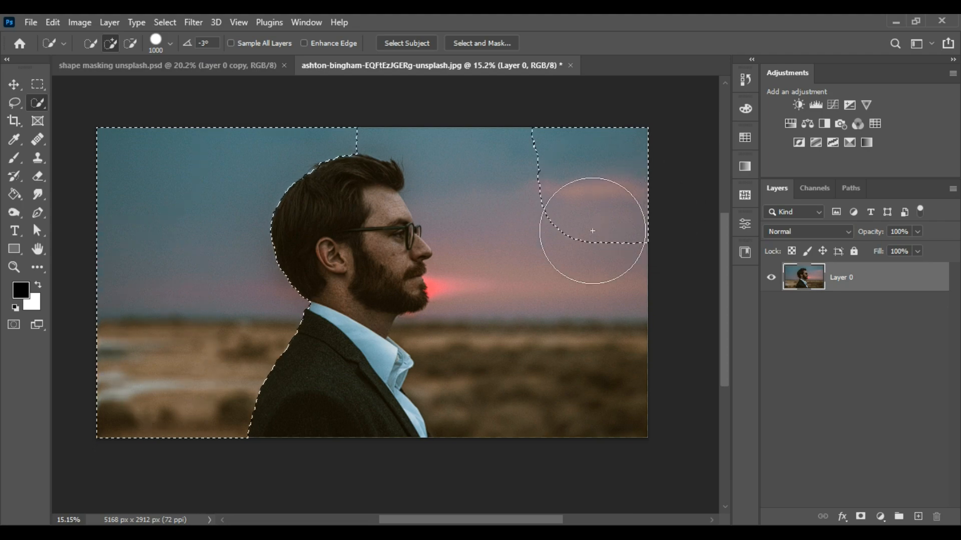
Refine the background selection along the man's beard using a 40 px Quick Selection brush
{"action": "scroll", "coordinate": [428, 280], "scroll_direction": "up", "scroll_amount": 5}
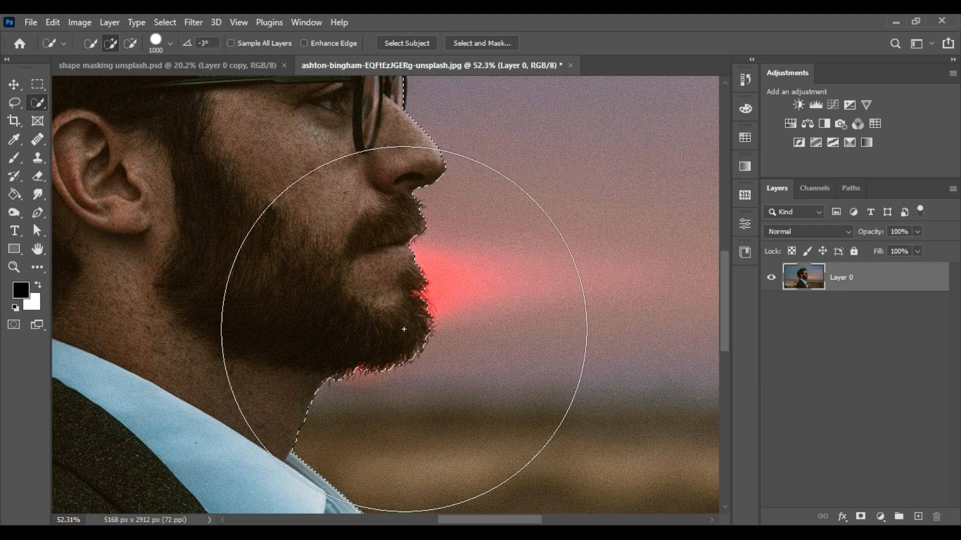
{"action": "left_click", "coordinate": [129, 44]}
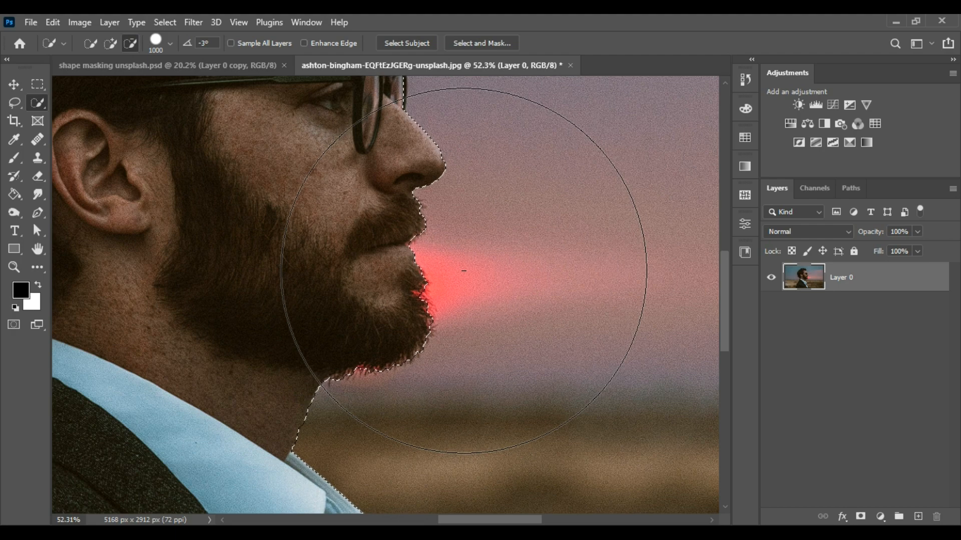
{"action": "left_click", "coordinate": [110, 40]}
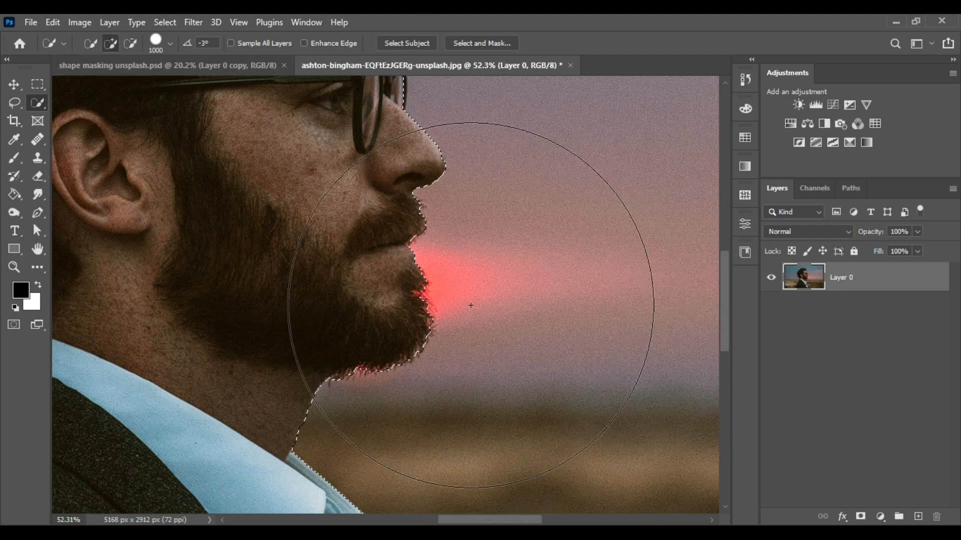
{"action": "key", "text": "bracketright"}
{"action": "key", "text": "bracketleft"}
{"action": "key", "text": "bracketleft"}
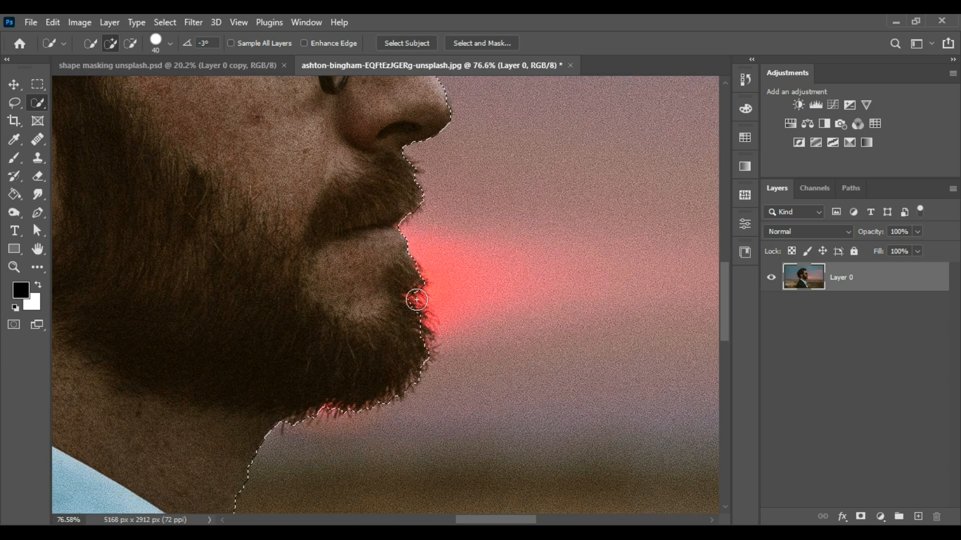
{"action": "scroll", "coordinate": [416, 300], "scroll_direction": "down", "scroll_amount": 3}
{"action": "scroll", "coordinate": [305, 375], "scroll_direction": "down", "scroll_amount": 2}
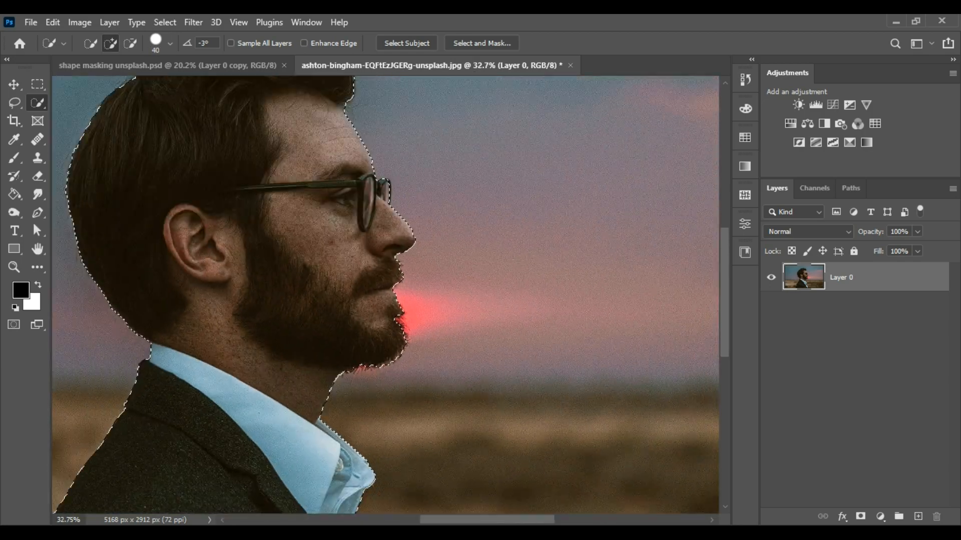
Subtract the far lens and frame of the glasses from the background selection
{"action": "scroll", "coordinate": [387, 195], "scroll_direction": "up", "scroll_amount": 8}
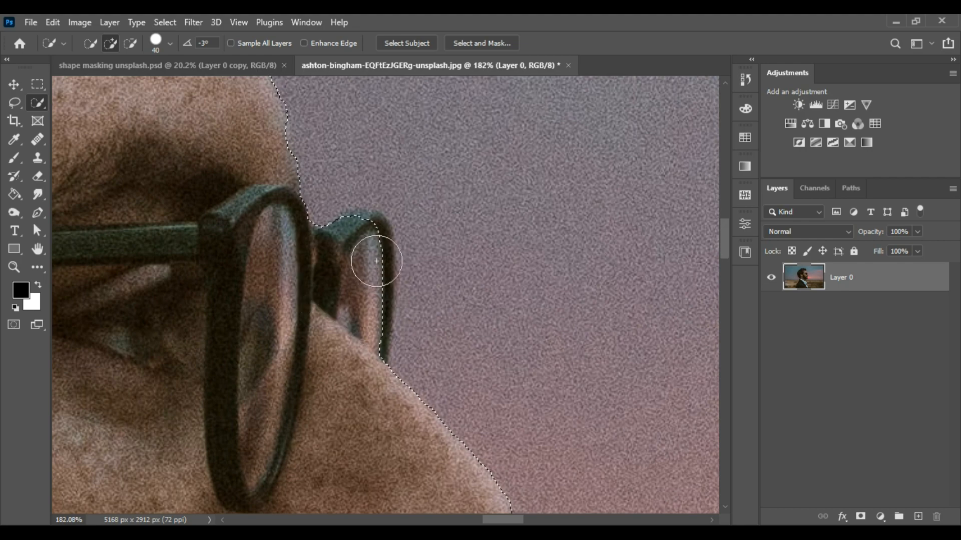
{"action": "left_click", "coordinate": [376, 261]}
{"action": "left_click", "coordinate": [130, 44]}
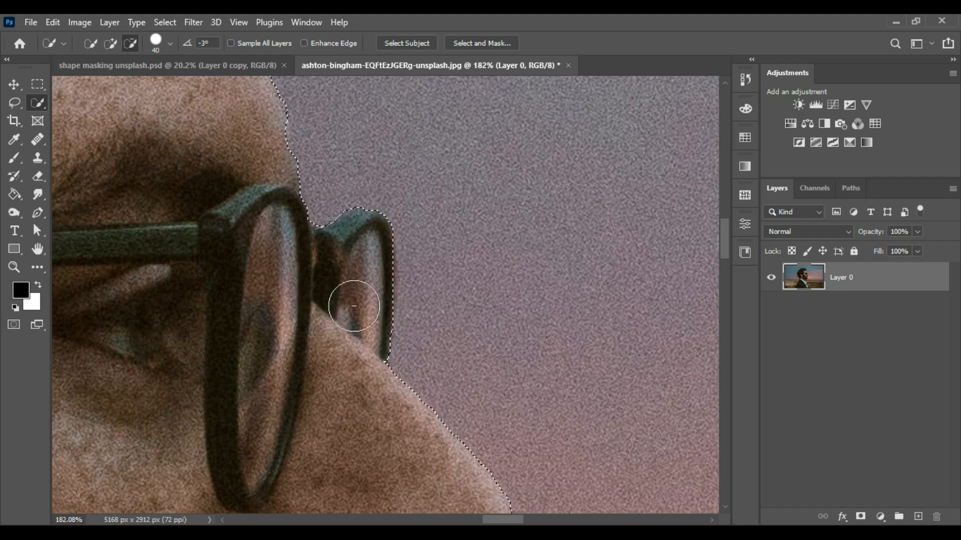
Delete the selected background around the man and clear the selection
{"action": "scroll", "coordinate": [354, 306], "scroll_direction": "down", "scroll_amount": 10}
{"action": "key", "text": "Delete"}
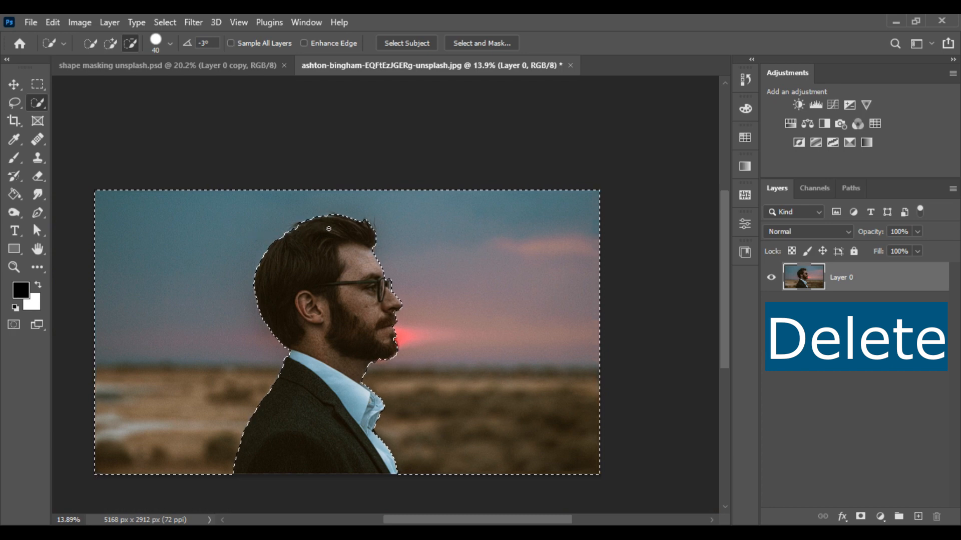
{"action": "key", "text": "Delete"}
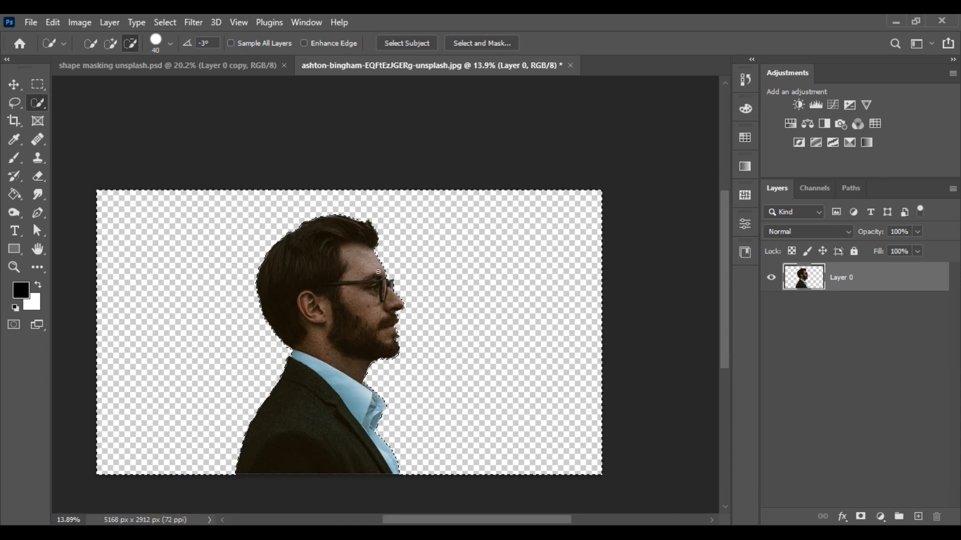
{"action": "scroll", "coordinate": [306, 208], "scroll_direction": "up", "scroll_amount": 3}
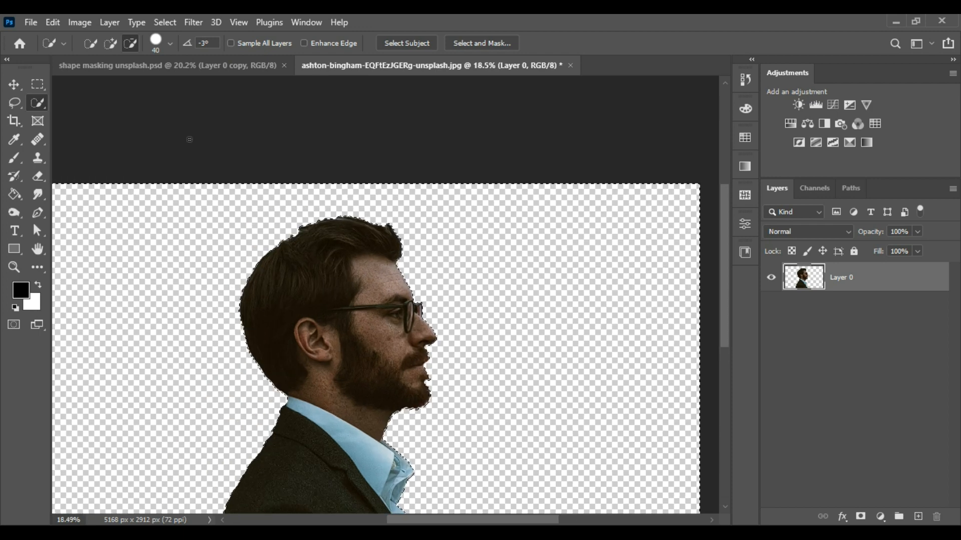
{"action": "left_click", "coordinate": [166, 21]}
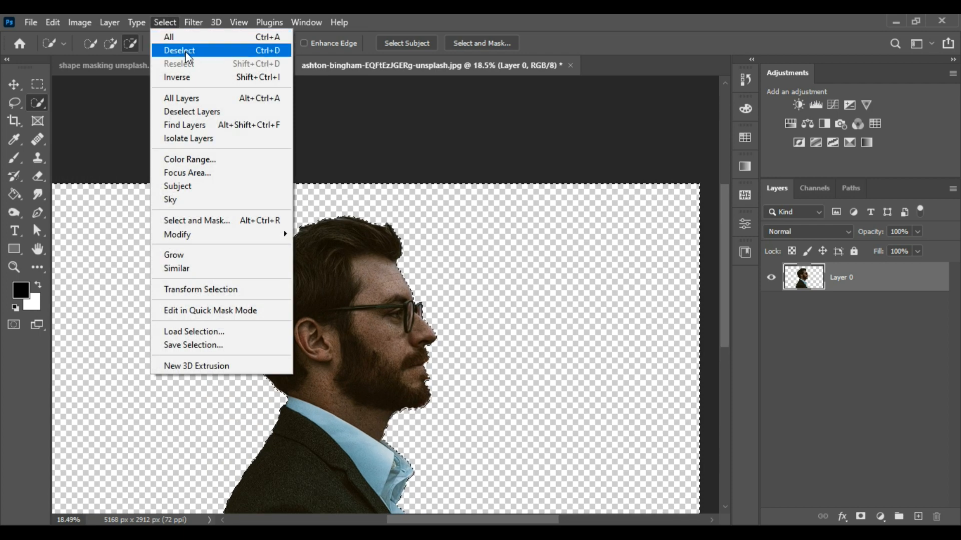
{"action": "left_click", "coordinate": [189, 52]}
{"action": "scroll", "coordinate": [334, 192], "scroll_direction": "down", "scroll_amount": 2}
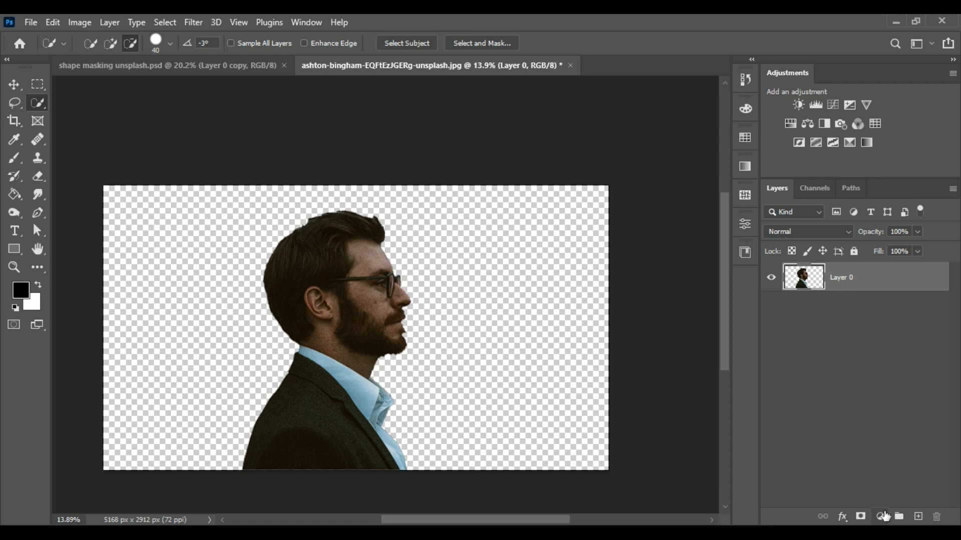
Add a Solid Color fill layer in a dark reddish brown
{"action": "left_click", "coordinate": [880, 518]}
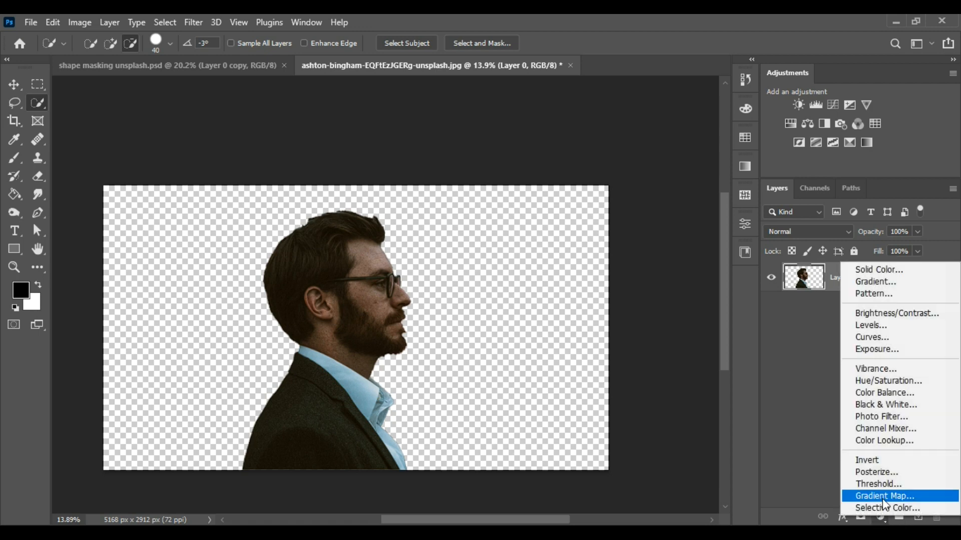
{"action": "left_click", "coordinate": [869, 271]}
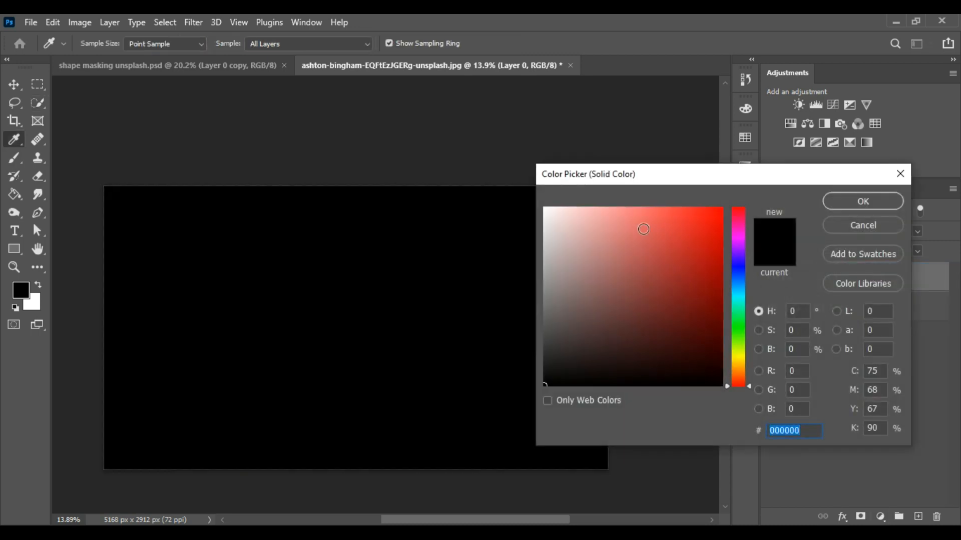
{"action": "left_click_drag", "start_coordinate": [608, 255], "coordinate": [609, 269]}
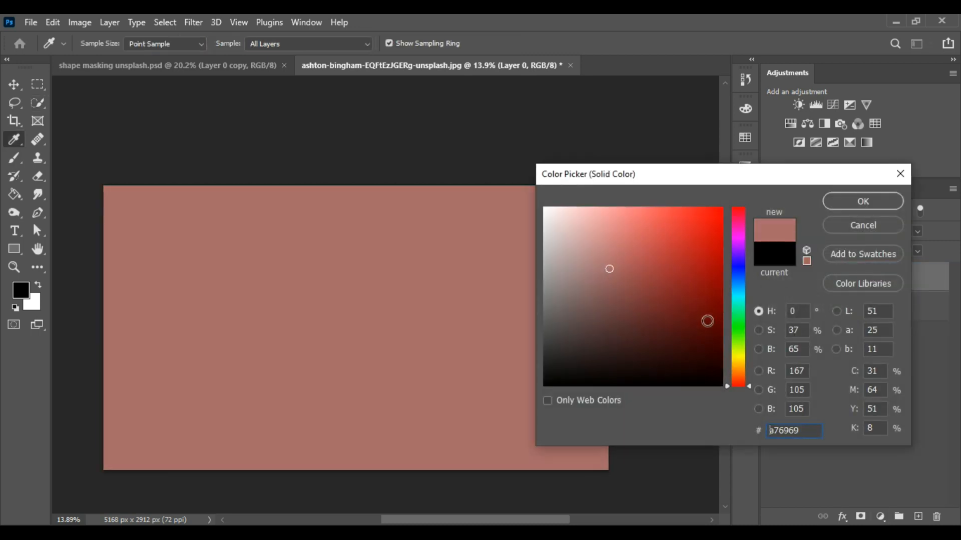
{"action": "left_click_drag", "start_coordinate": [603, 337], "coordinate": [601, 337]}
{"action": "left_click", "coordinate": [849, 202]}
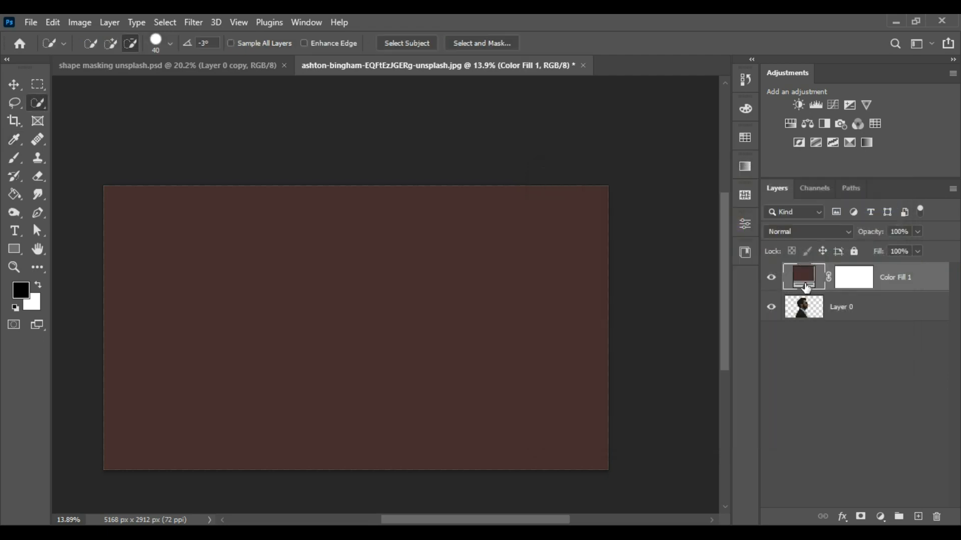
Toggle the colour fill layer's visibility to check the cut-out man beneath it
{"action": "left_click", "coordinate": [771, 284]}
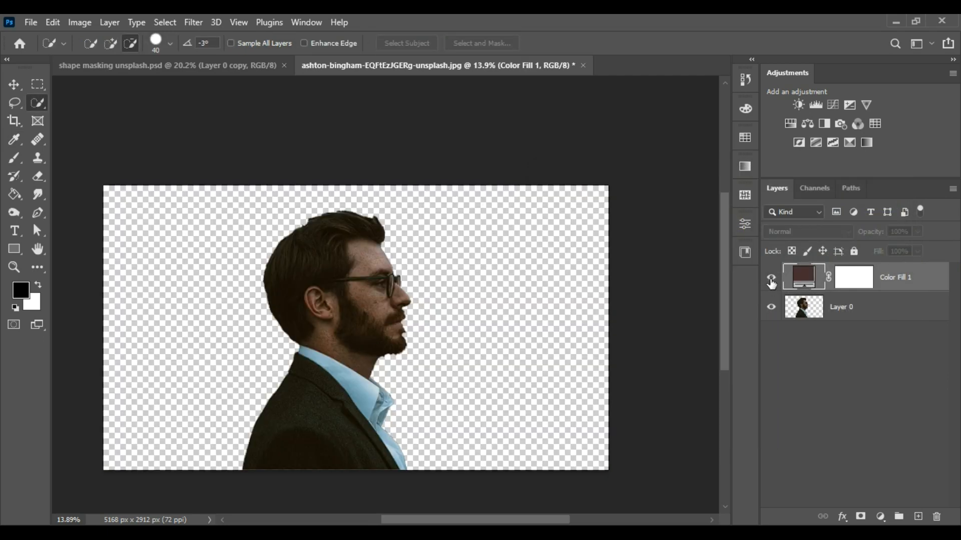
{"action": "left_click", "coordinate": [771, 283]}
{"action": "left_click", "coordinate": [771, 283]}
{"action": "left_click", "coordinate": [771, 283]}
{"action": "left_click", "coordinate": [771, 283]}
{"action": "left_click", "coordinate": [771, 284]}
{"action": "left_click", "coordinate": [771, 283]}
{"action": "left_click", "coordinate": [771, 283]}
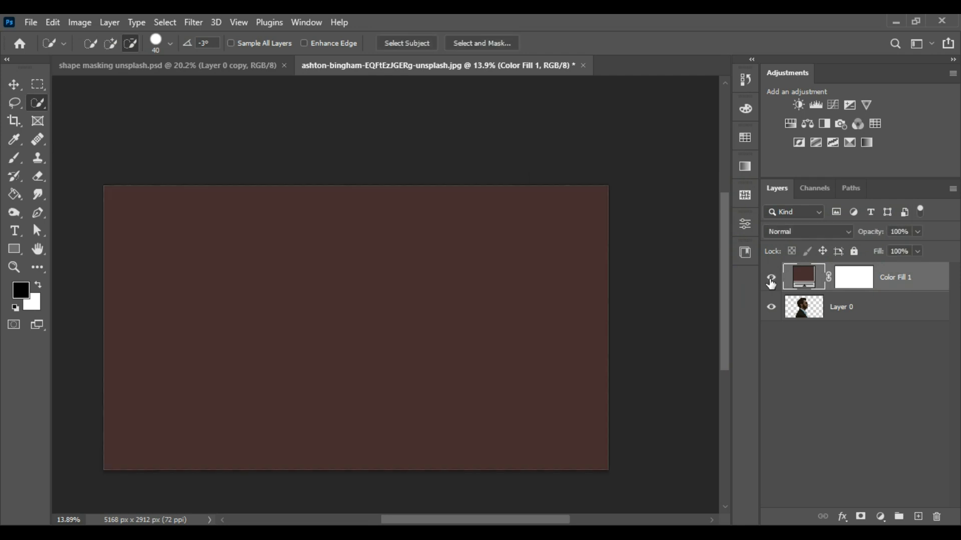
Move the colour fill layer below Layer 0 so it serves as the man's backdrop
{"action": "left_click_drag", "start_coordinate": [816, 281], "coordinate": [806, 336]}
{"action": "scroll", "coordinate": [337, 346], "scroll_direction": "up", "scroll_amount": 6}
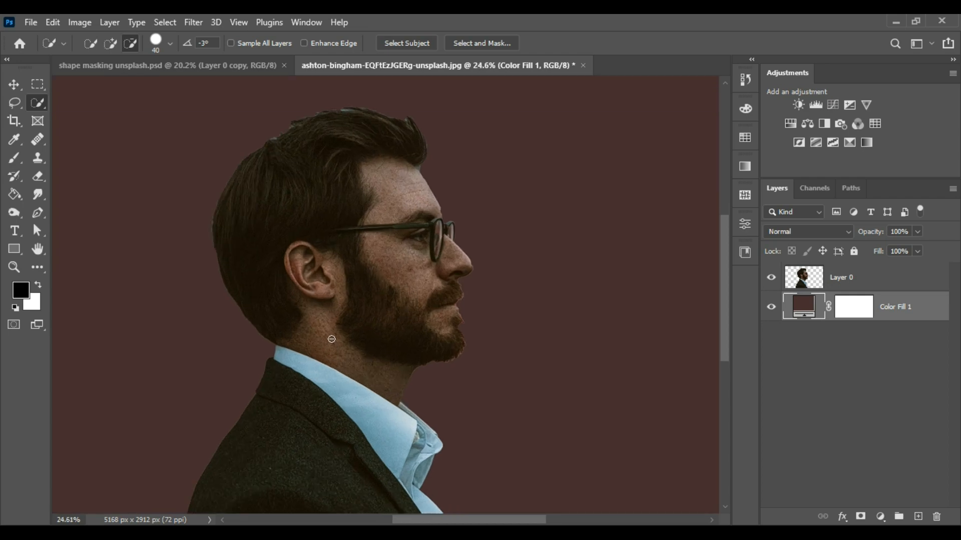
Examine the edges of the cut-out man's hair, face and collar against the reddish brown backdrop
{"action": "scroll", "coordinate": [342, 295], "scroll_direction": "down", "scroll_amount": 6}
{"action": "scroll", "coordinate": [333, 206], "scroll_direction": "up", "scroll_amount": 5}
{"action": "scroll", "coordinate": [333, 206], "scroll_direction": "down", "scroll_amount": 4}
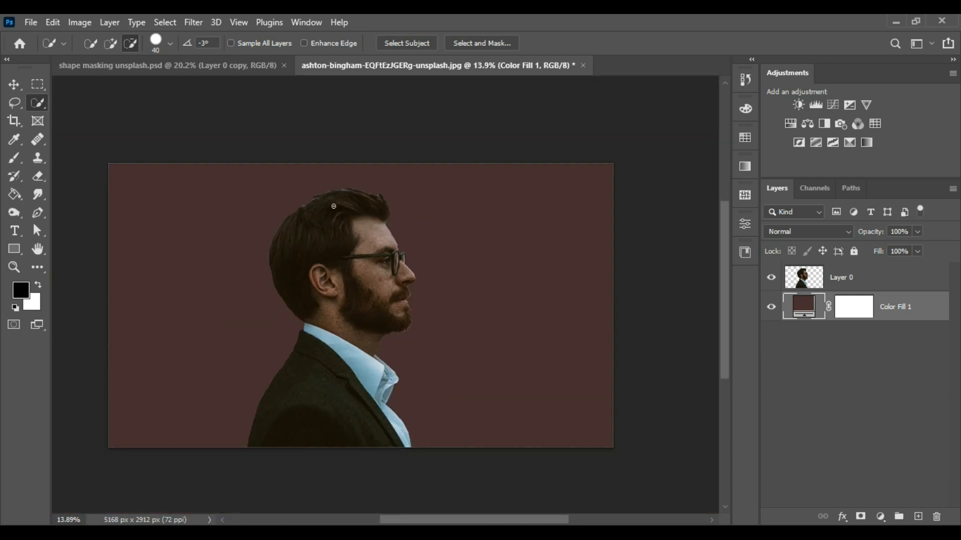
{"action": "scroll", "coordinate": [334, 207], "scroll_direction": "up", "scroll_amount": 15}
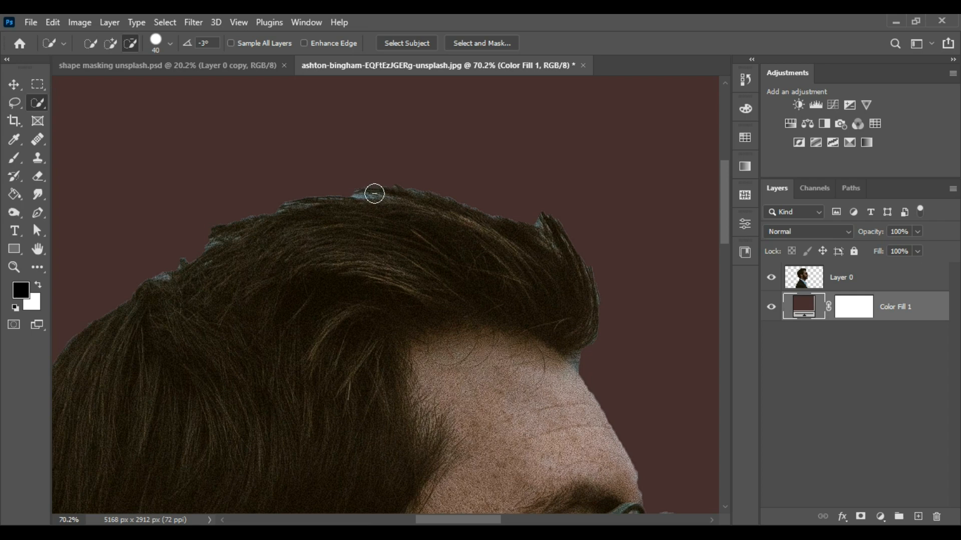
{"action": "scroll", "coordinate": [374, 194], "scroll_direction": "down", "scroll_amount": 7}
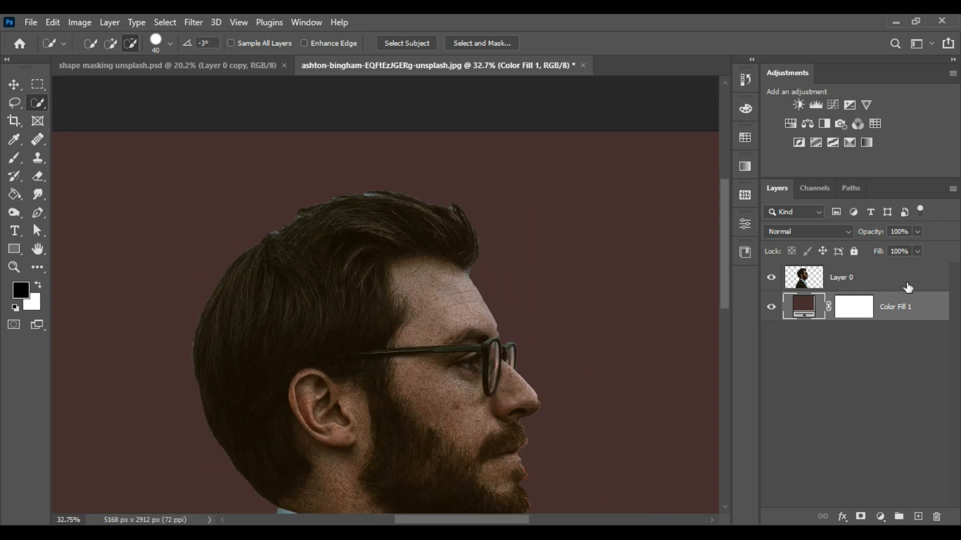
Erase the leftover background fringe along the hair and forehead on Layer 0, using the Eraser tool at brush size 30
{"action": "left_click", "coordinate": [909, 287]}
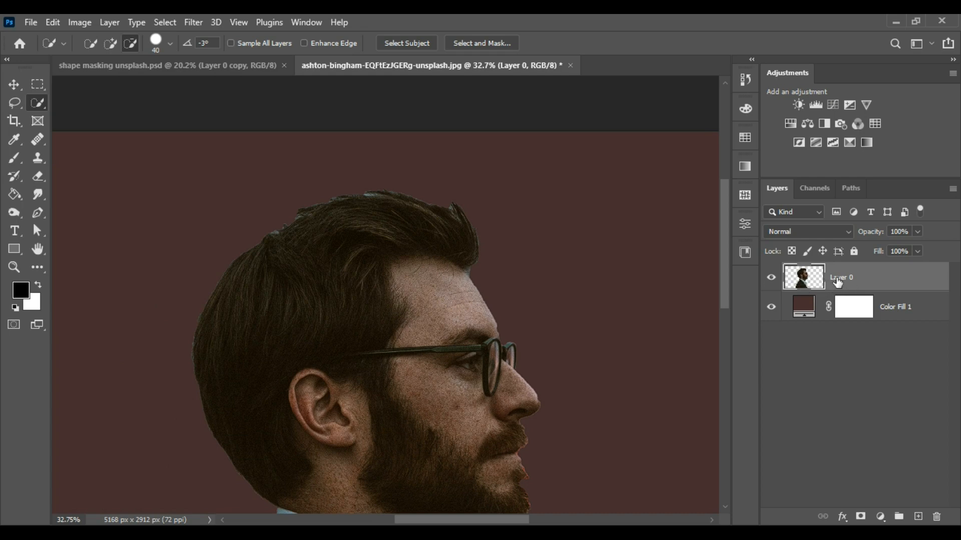
{"action": "left_click", "coordinate": [40, 176]}
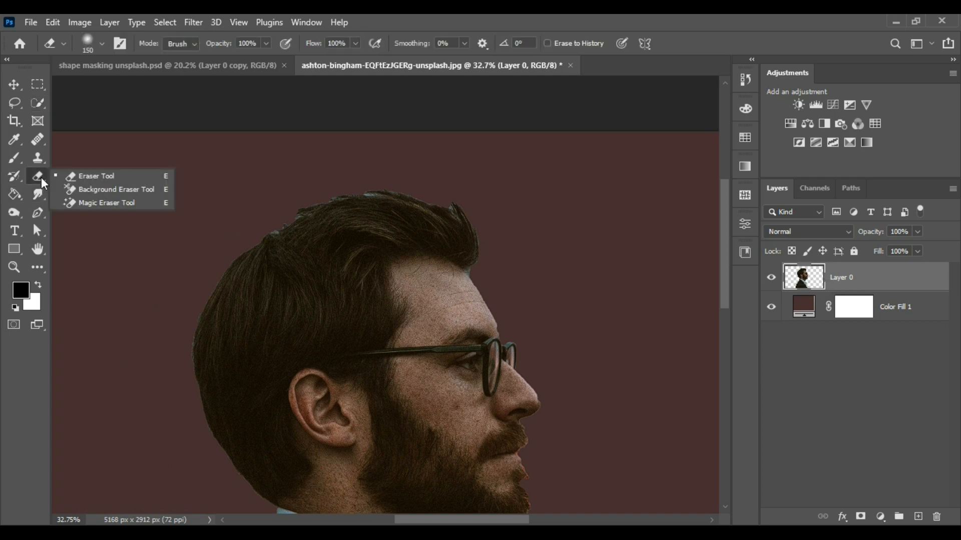
{"action": "left_click", "coordinate": [98, 174]}
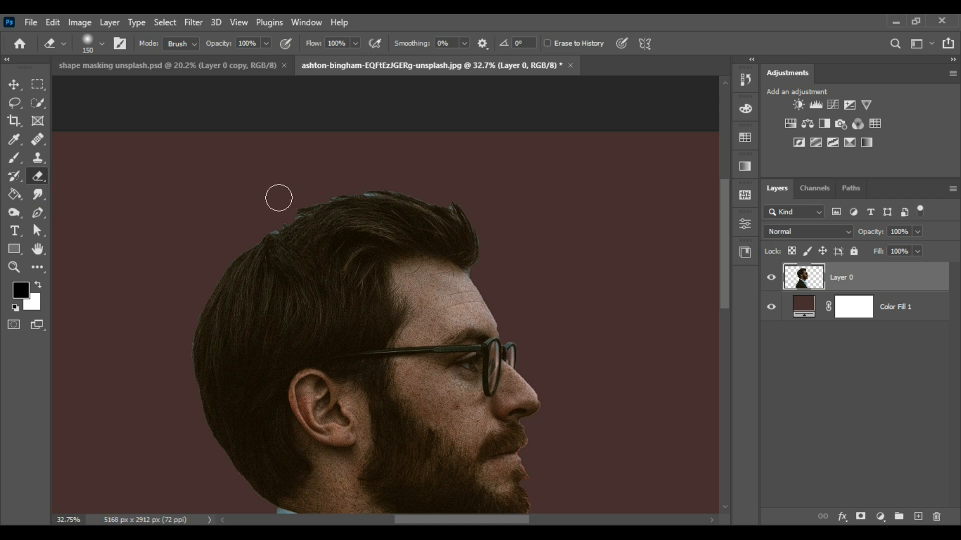
{"action": "scroll", "coordinate": [268, 198], "scroll_direction": "down", "scroll_amount": 2}
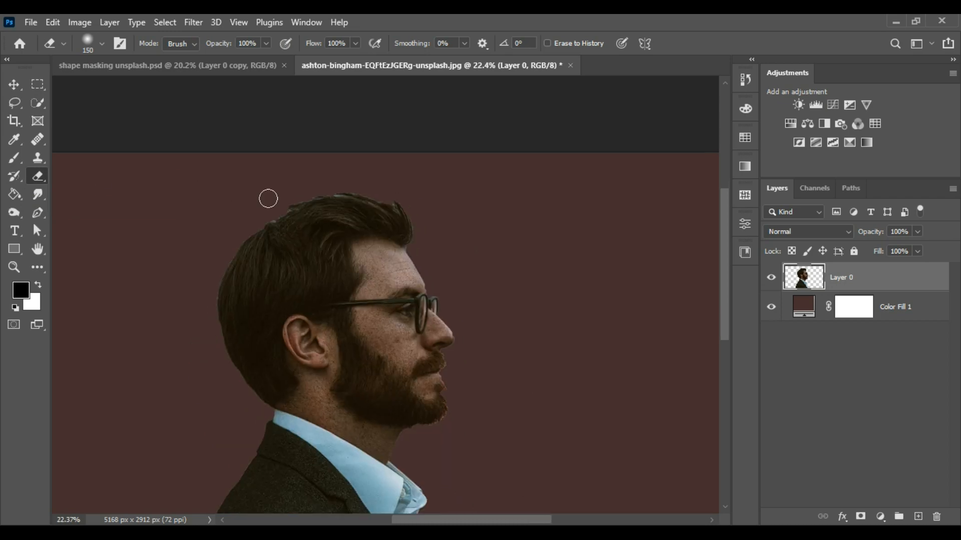
{"action": "scroll", "coordinate": [279, 167], "scroll_direction": "up", "scroll_amount": 5}
{"action": "key", "text": "bracketright"}
{"action": "key", "text": "bracketleft"}
{"action": "key", "text": "bracketleft"}
{"action": "key", "text": "bracketleft"}
{"action": "key", "text": "bracketleft"}
{"action": "key", "text": "bracketleft"}
{"action": "key", "text": "bracketleft"}
{"action": "key", "text": "bracketleft"}
{"action": "key", "text": "bracketleft"}
{"action": "key", "text": "bracketleft"}
{"action": "key", "text": "bracketleft"}
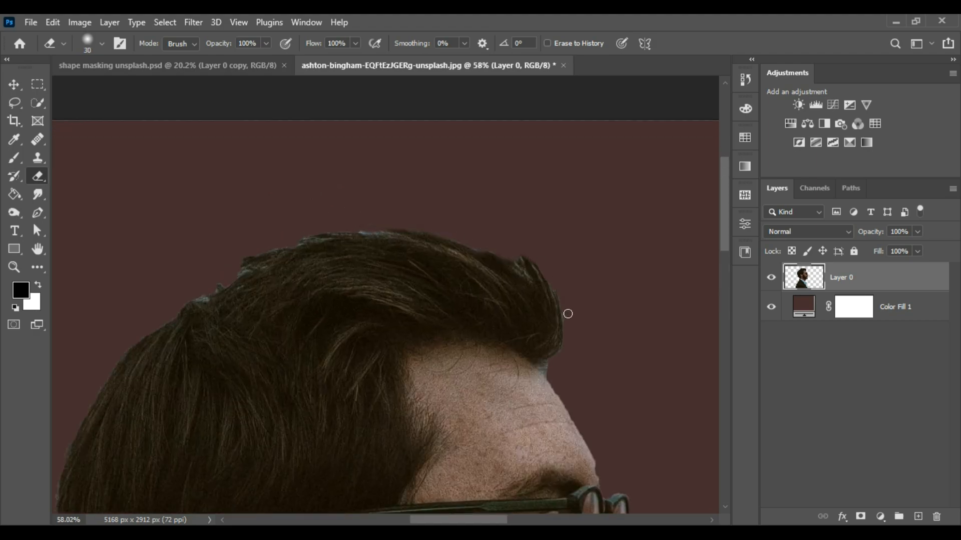
{"action": "scroll", "coordinate": [567, 314], "scroll_direction": "up", "scroll_amount": 4}
{"action": "scroll", "coordinate": [421, 322], "scroll_direction": "down", "scroll_amount": 1}
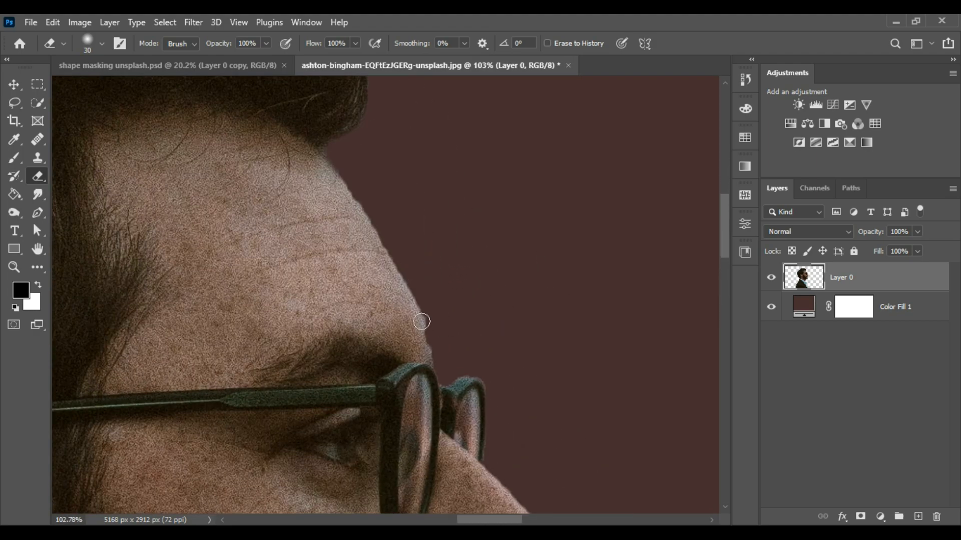
{"action": "scroll", "coordinate": [415, 328], "scroll_direction": "down", "scroll_amount": 2}
{"action": "scroll", "coordinate": [362, 279], "scroll_direction": "up", "scroll_amount": 1}
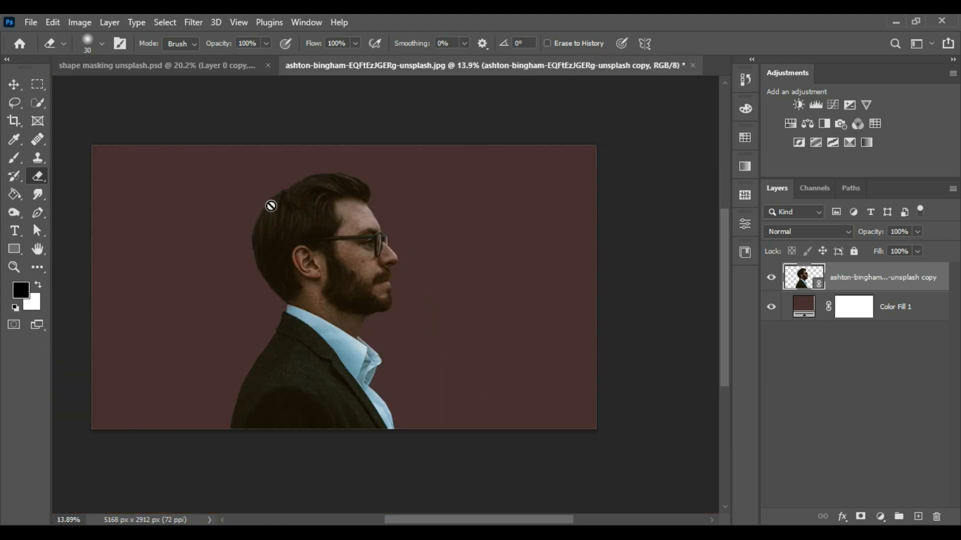
Examine the cleaned-up outline of the man's hair, face, beard and jacket against the backdrop
{"action": "scroll", "coordinate": [271, 205], "scroll_direction": "up", "scroll_amount": 3}
{"action": "scroll", "coordinate": [367, 194], "scroll_direction": "up", "scroll_amount": 2}
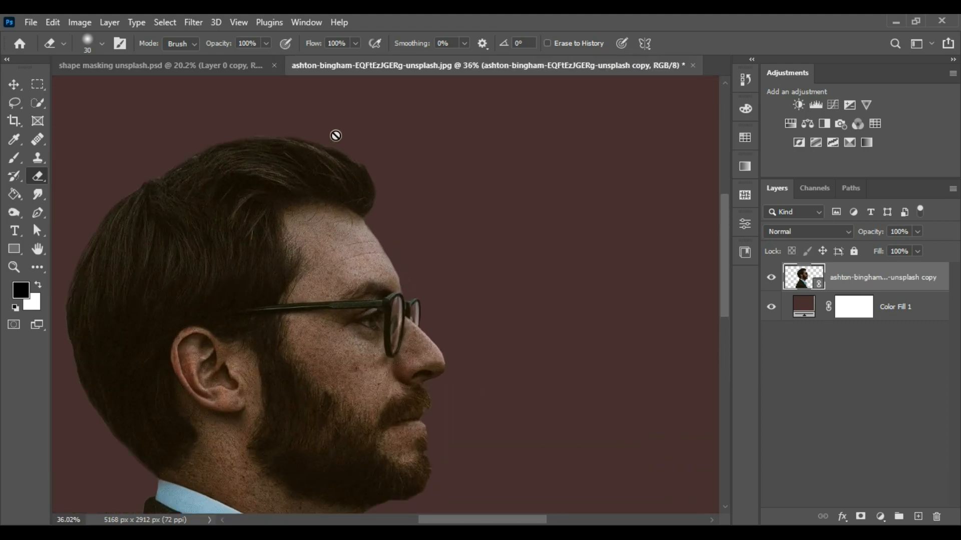
{"action": "scroll", "coordinate": [335, 136], "scroll_direction": "down", "scroll_amount": 3}
{"action": "scroll", "coordinate": [359, 281], "scroll_direction": "up", "scroll_amount": 1}
{"action": "scroll", "coordinate": [368, 244], "scroll_direction": "down", "scroll_amount": 2}
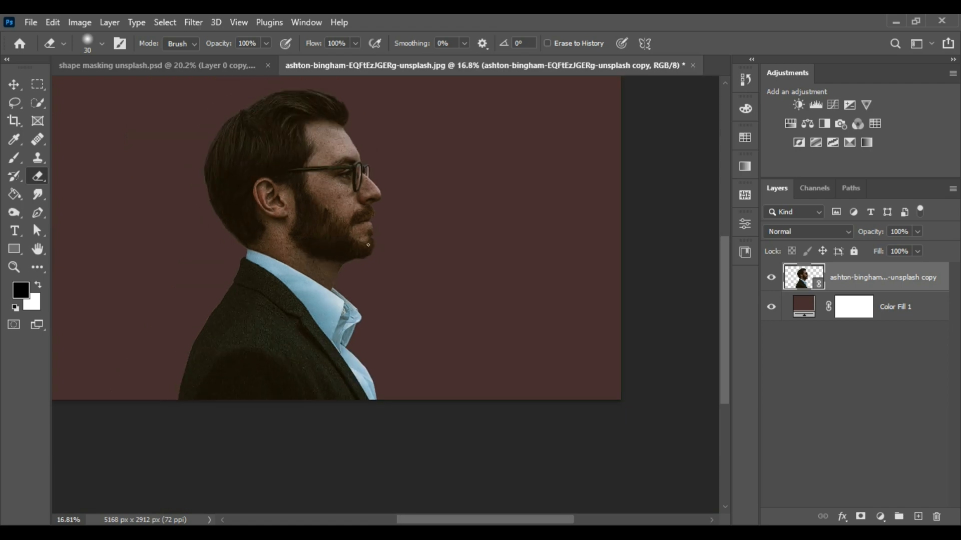
{"action": "scroll", "coordinate": [380, 217], "scroll_direction": "up", "scroll_amount": 3}
{"action": "scroll", "coordinate": [390, 221], "scroll_direction": "down", "scroll_amount": 3}
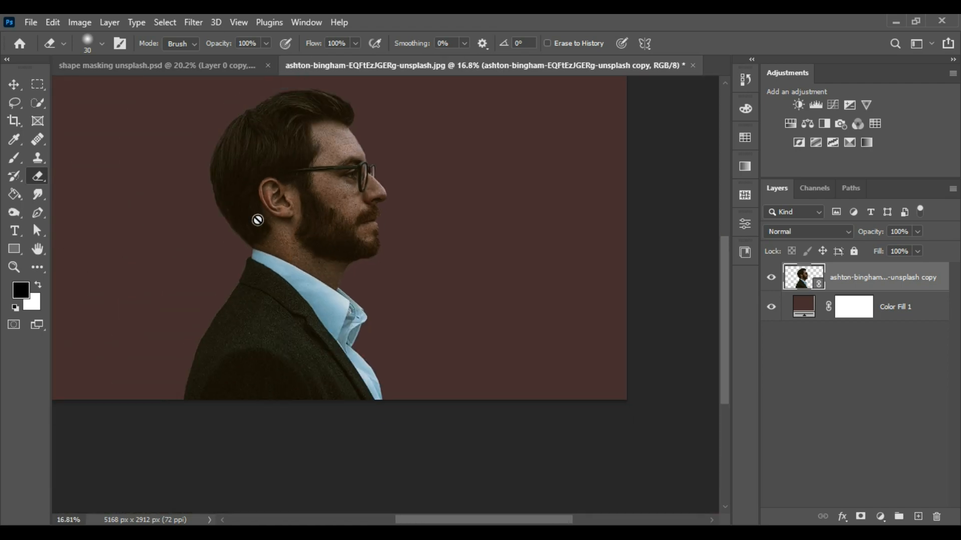
{"action": "scroll", "coordinate": [258, 220], "scroll_direction": "down", "scroll_amount": 2}
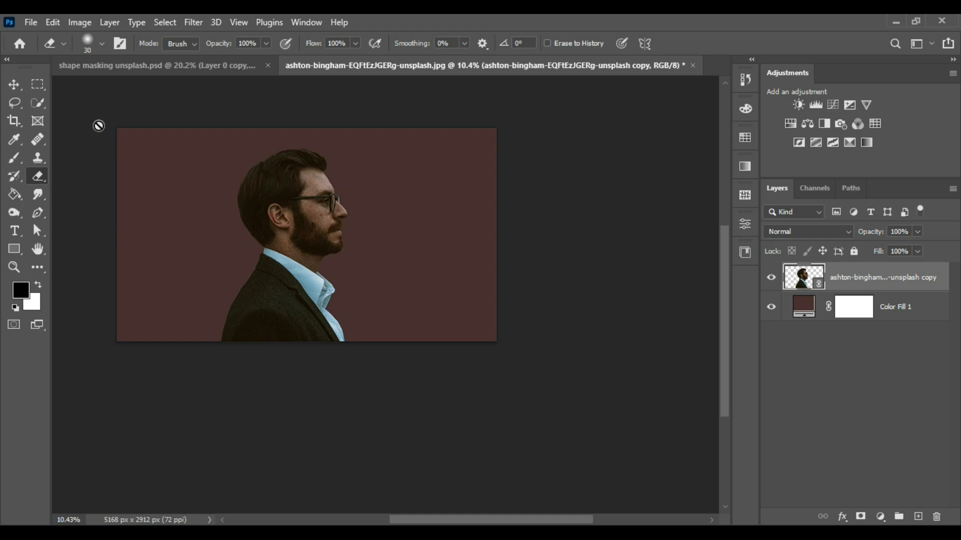
Move the cut-out man slightly upward on the canvas
{"action": "left_click", "coordinate": [14, 84]}
{"action": "left_click_drag", "start_coordinate": [295, 213], "coordinate": [289, 199]}
{"action": "scroll", "coordinate": [292, 200], "scroll_direction": "up", "scroll_amount": 2}
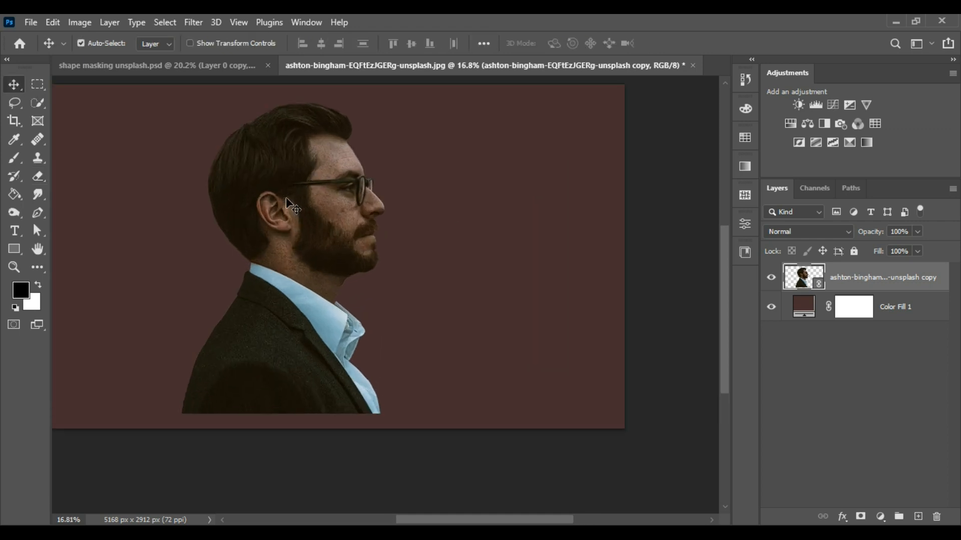
Scale the cut-out man proportionally about his centre to 83.90% and apply the transform
{"action": "key", "text": "ctrl+t"}
{"action": "scroll", "coordinate": [370, 246], "scroll_direction": "down", "scroll_amount": 2}
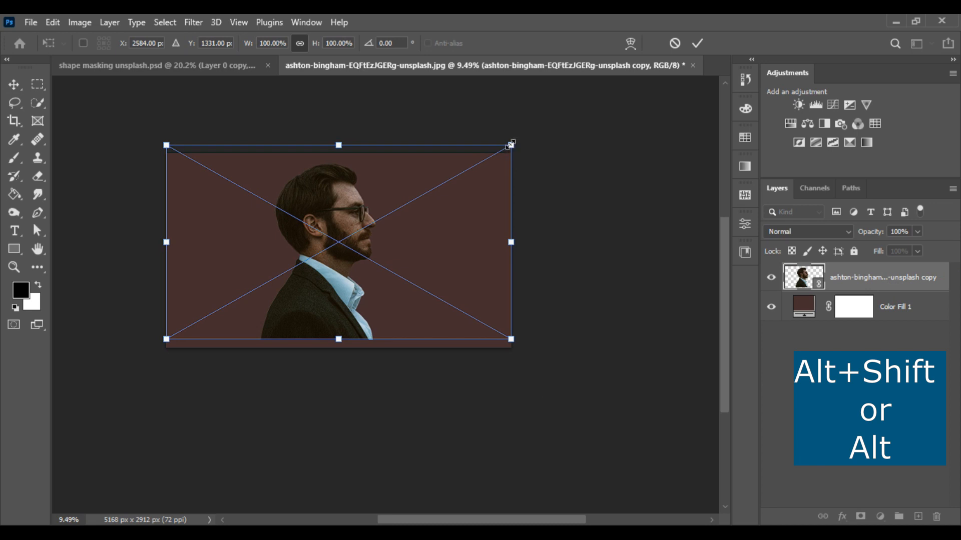
{"action": "left_click_drag", "start_coordinate": [511, 145], "coordinate": [486, 155]}
{"action": "key", "text": "ctrl+z"}
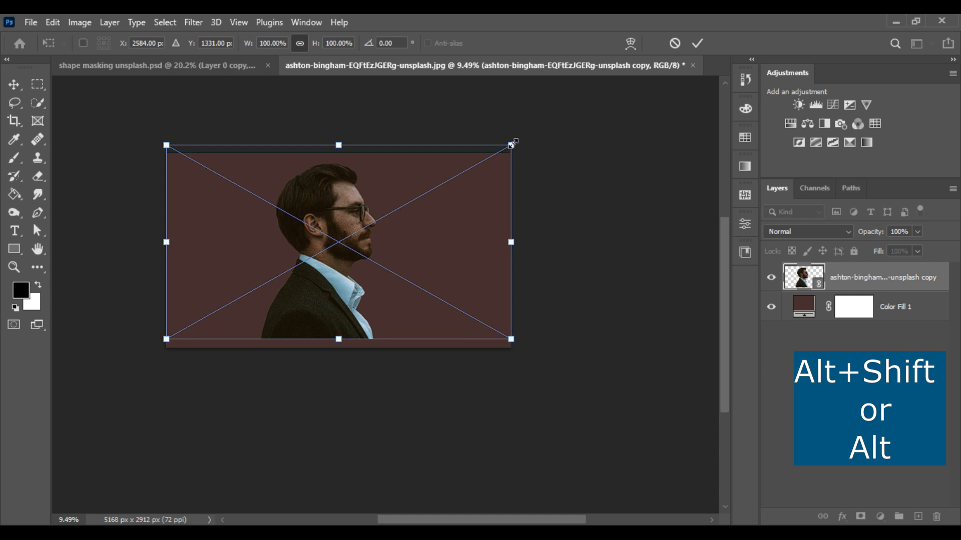
{"action": "left_click_drag", "start_coordinate": [511, 145], "coordinate": [484, 161]}
{"action": "left_click", "coordinate": [697, 43]}
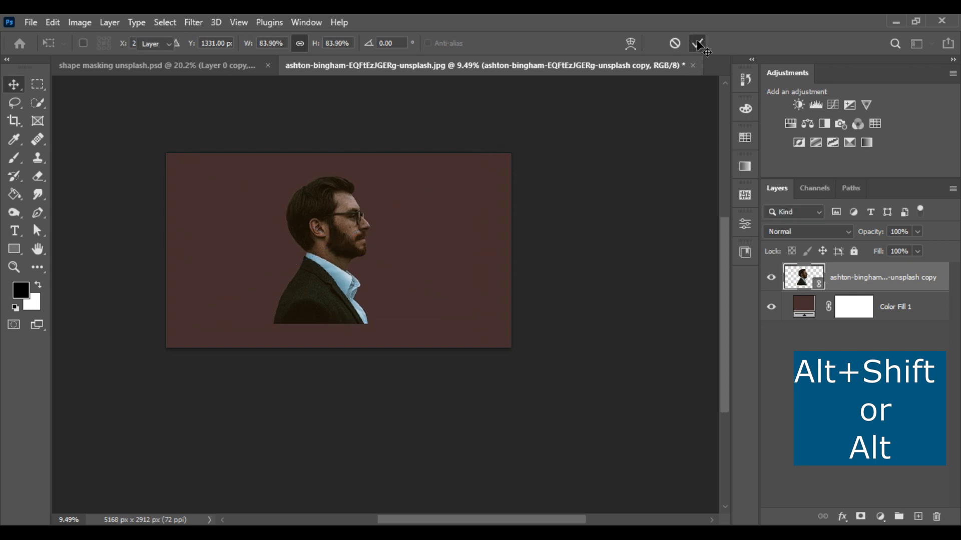
Draw a circle about 1904 px in diameter around the man's head with the Ellipse tool
{"action": "scroll", "coordinate": [339, 217], "scroll_direction": "up", "scroll_amount": 3}
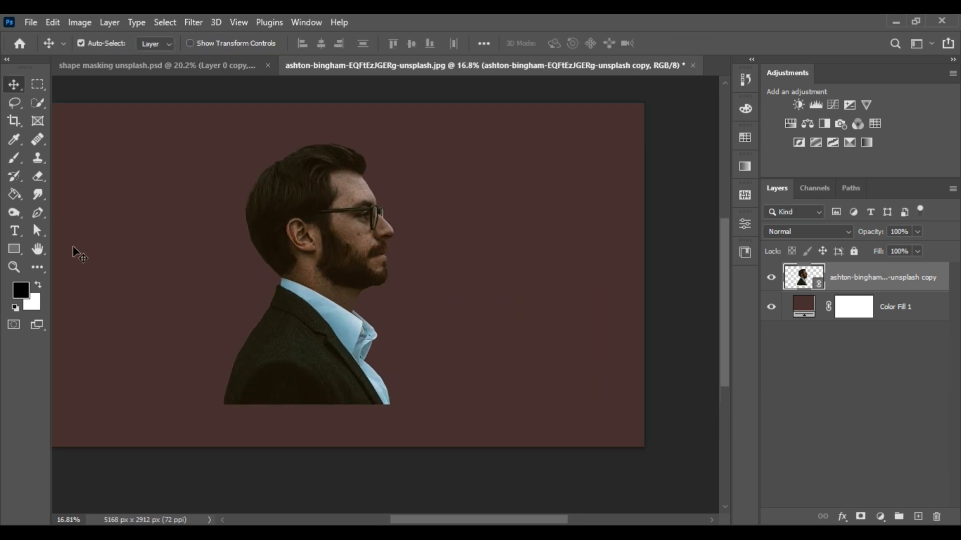
{"action": "left_click", "coordinate": [14, 249]}
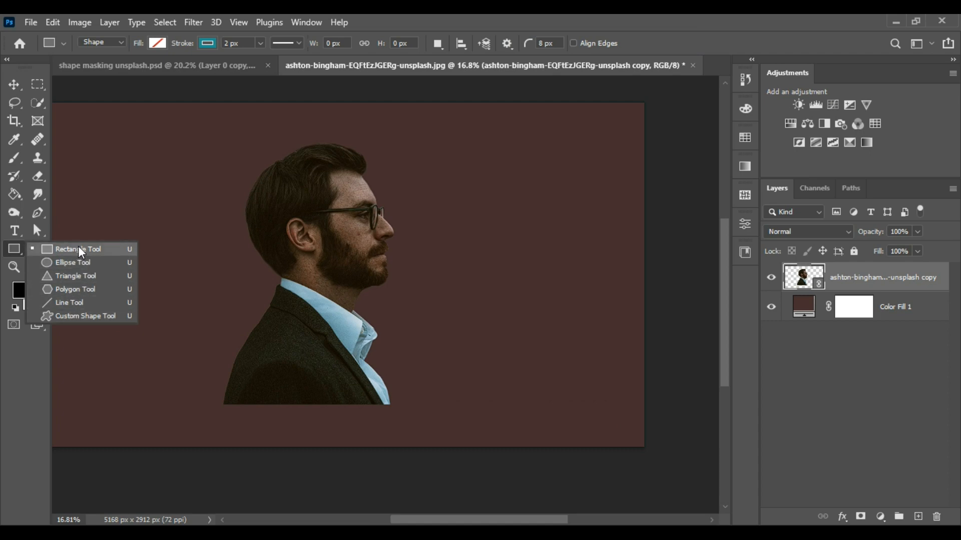
{"action": "left_click", "coordinate": [68, 270]}
{"action": "mouse_move", "coordinate": [333, 219]}
{"action": "left_mouse_down"}
{"action": "mouse_move", "coordinate": [392, 303]}
{"action": "mouse_move", "coordinate": [455, 355]}
{"action": "mouse_move", "coordinate": [436, 321]}
{"action": "mouse_move", "coordinate": [444, 335]}
{"action": "left_mouse_up"}
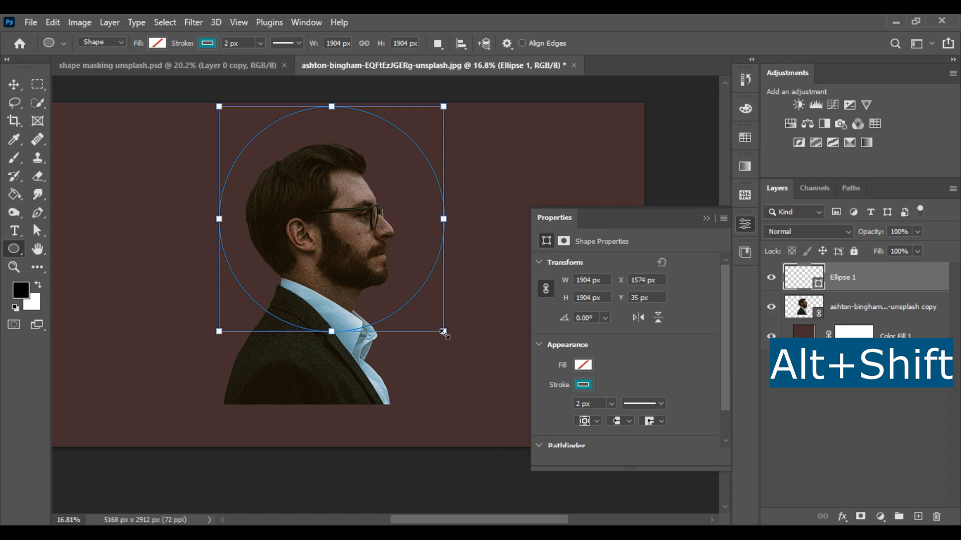
{"action": "left_click", "coordinate": [707, 219]}
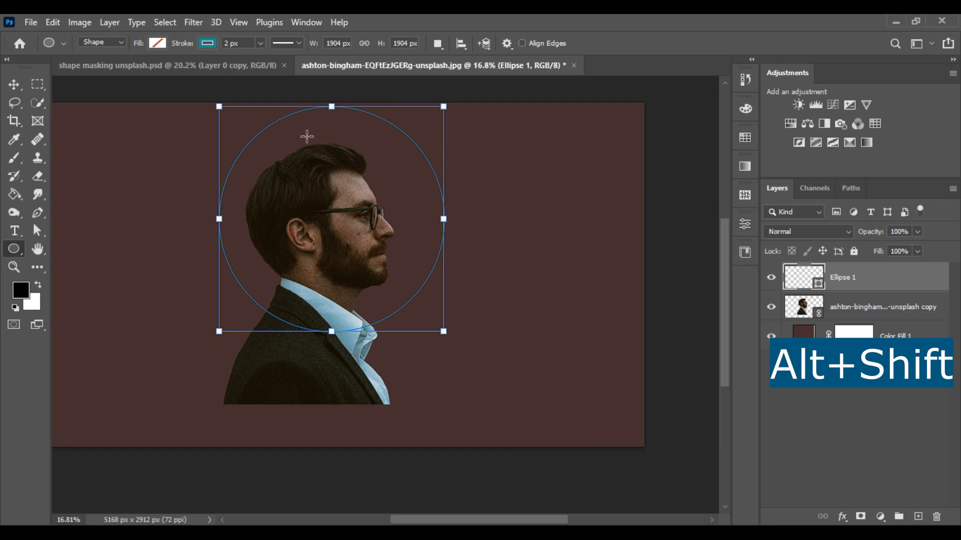
Fill the circle with the bright orange from the recently used colours
{"action": "left_click", "coordinate": [158, 44]}
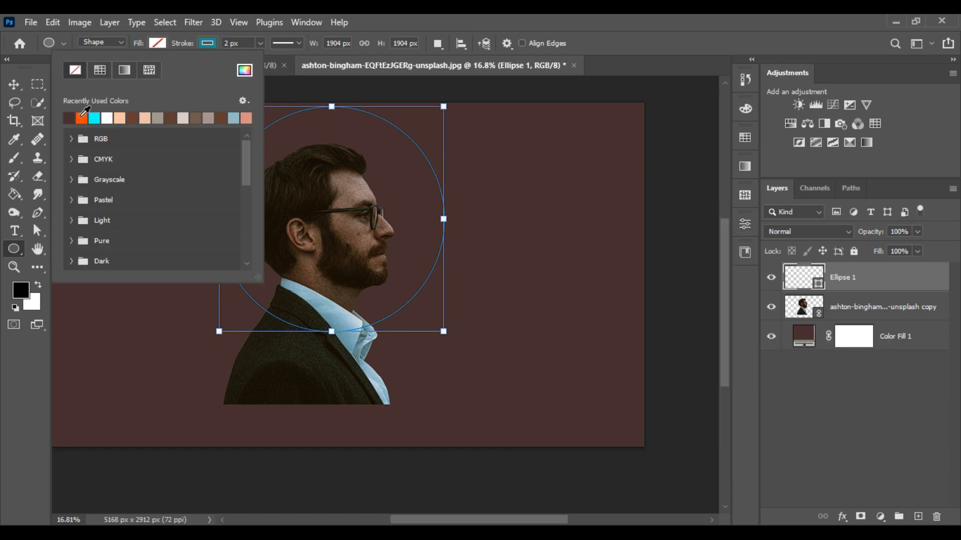
{"action": "left_click", "coordinate": [81, 117]}
{"action": "left_click", "coordinate": [630, 58]}
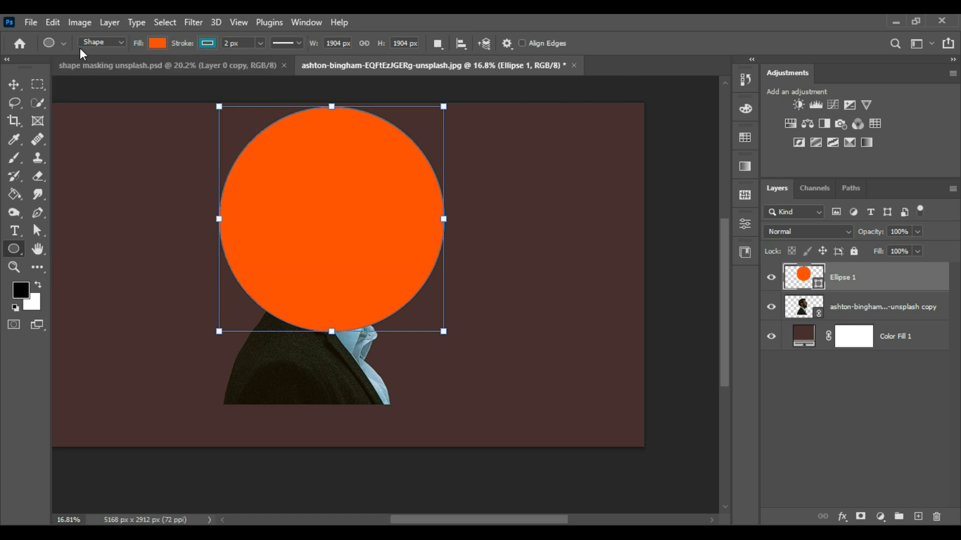
Place the orange circle behind the man and lower it so his hair rises above its edge
{"action": "left_click", "coordinate": [14, 83]}
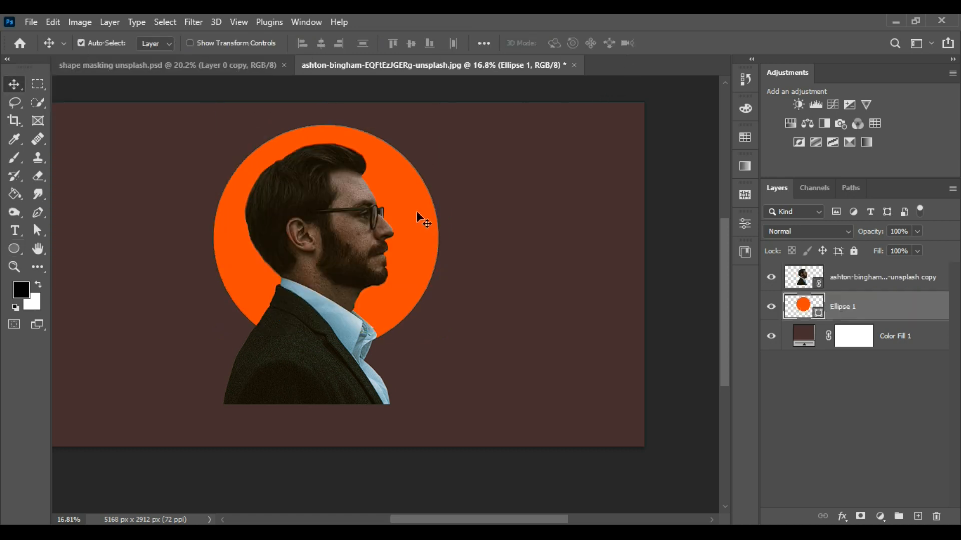
{"action": "left_click_drag", "start_coordinate": [417, 211], "coordinate": [407, 268]}
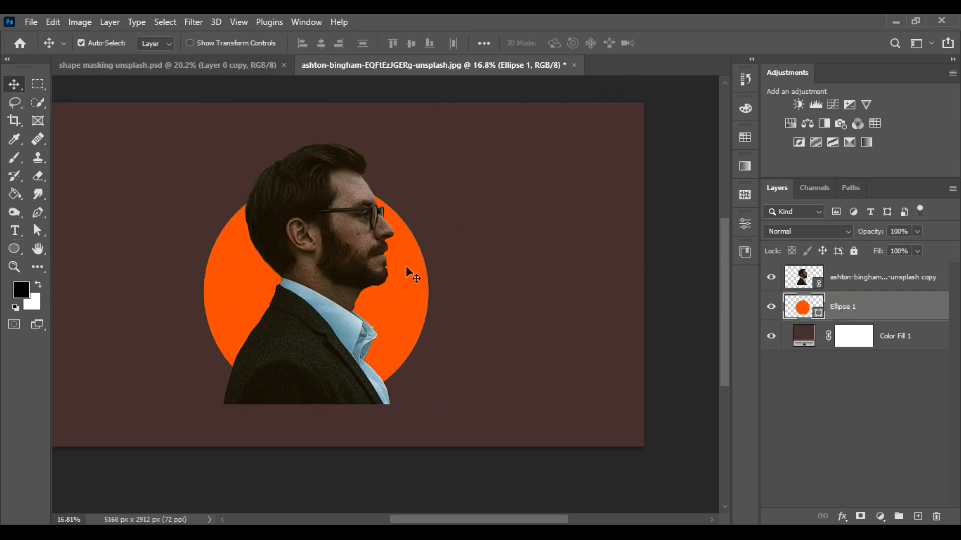
{"action": "scroll", "coordinate": [506, 248], "scroll_direction": "down", "scroll_amount": 2}
{"action": "scroll", "coordinate": [421, 236], "scroll_direction": "up", "scroll_amount": 4}
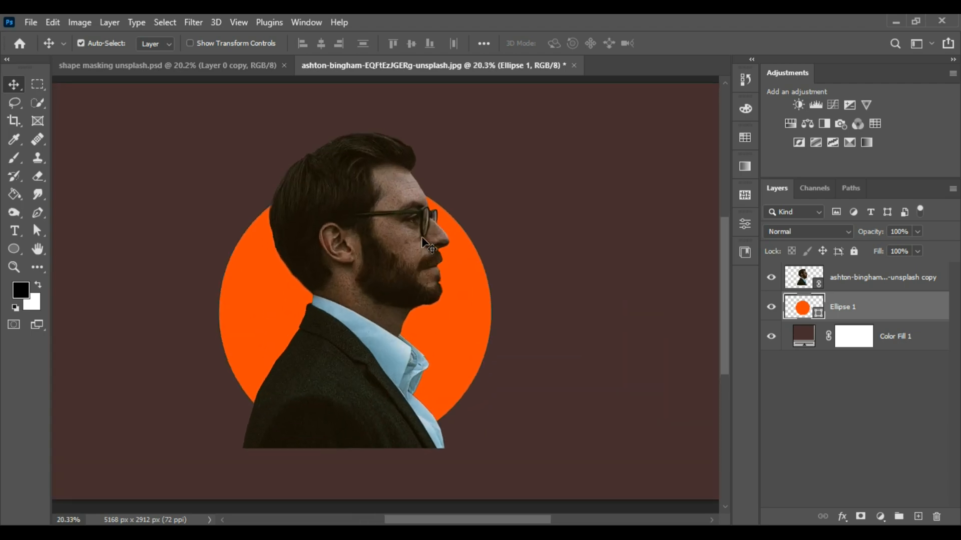
{"action": "scroll", "coordinate": [421, 236], "scroll_direction": "down", "scroll_amount": 3}
{"action": "scroll", "coordinate": [372, 277], "scroll_direction": "up", "scroll_amount": 4}
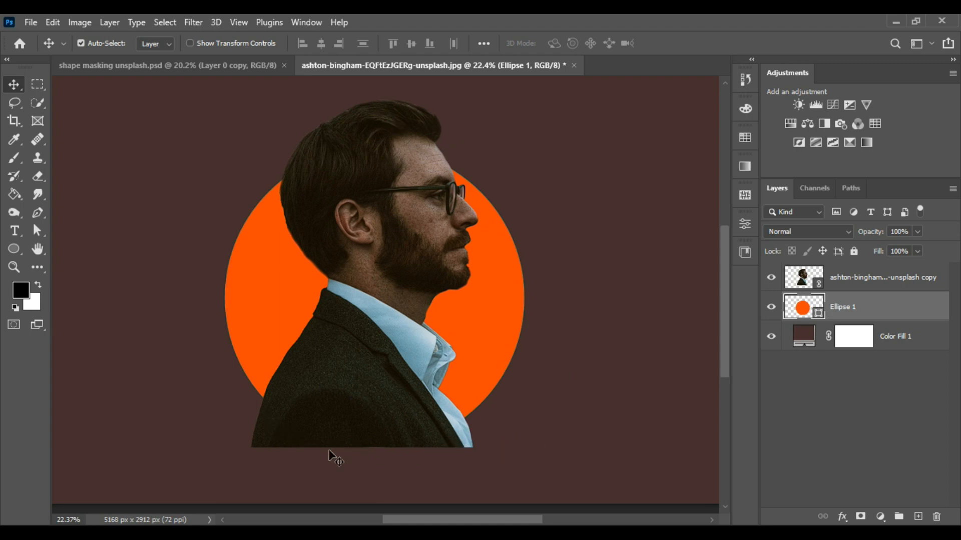
Clip the man's layer to the orange circle with a clipping mask and toggle his visibility to check it
{"action": "left_click", "coordinate": [872, 279]}
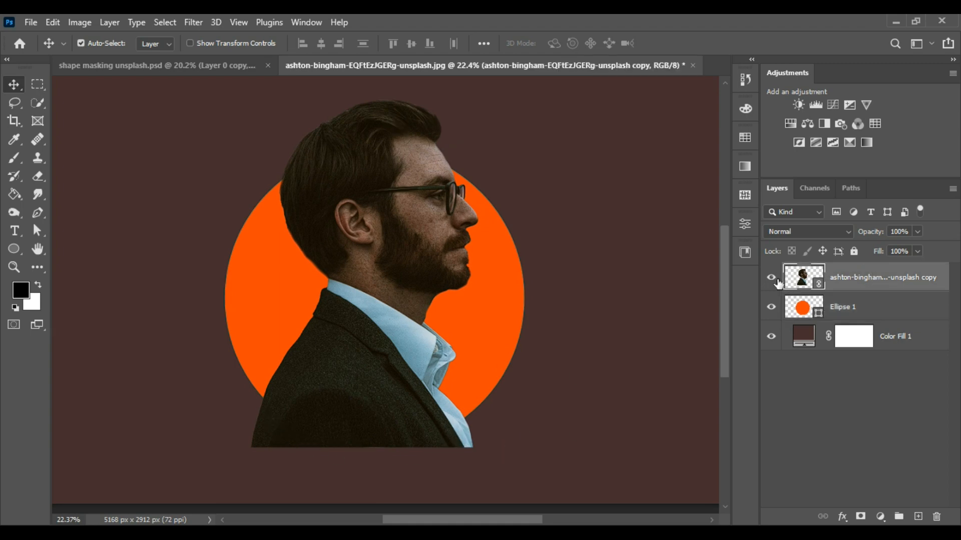
{"action": "left_click", "coordinate": [772, 279]}
{"action": "left_click", "coordinate": [771, 280]}
{"action": "right_click", "coordinate": [871, 281]}
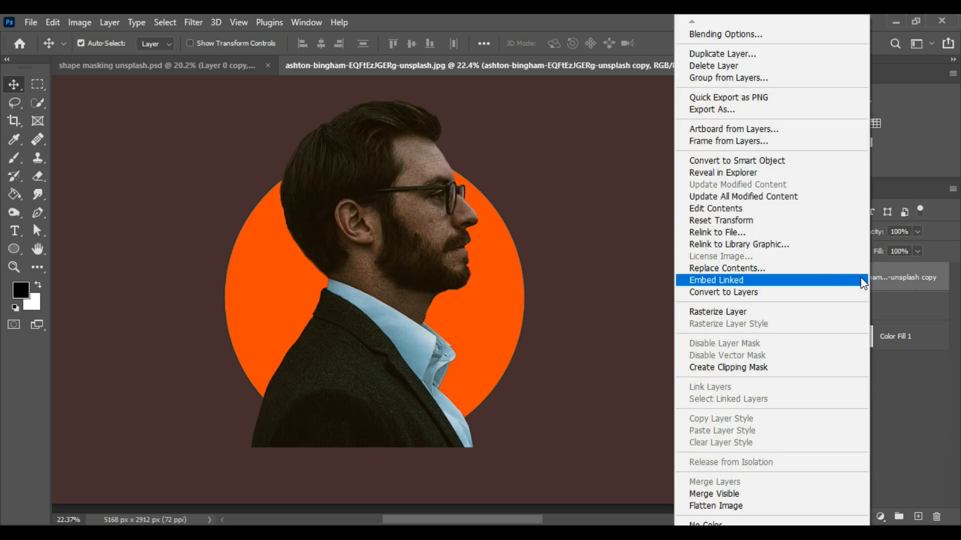
{"action": "left_click", "coordinate": [737, 374]}
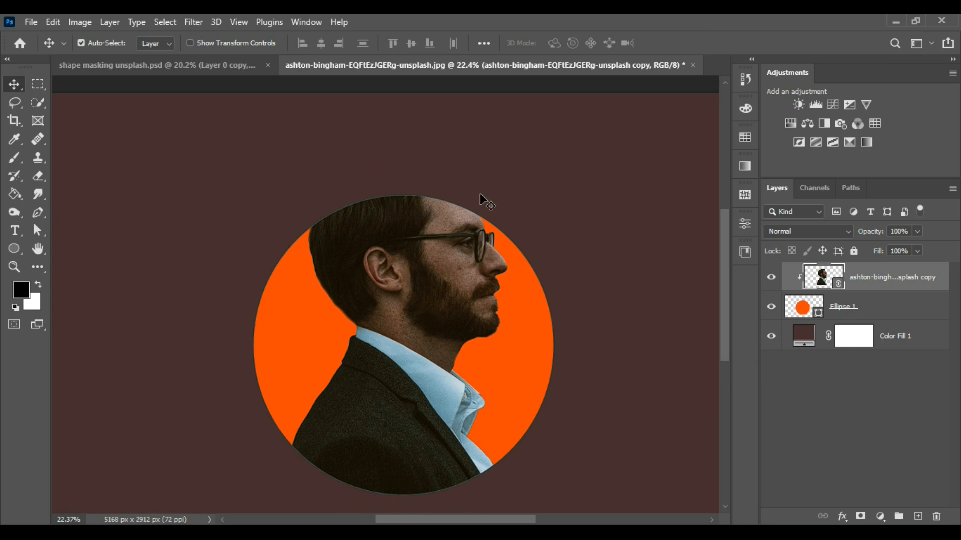
{"action": "left_click", "coordinate": [768, 282]}
{"action": "left_click", "coordinate": [767, 283]}
Duplicate the clipped man's layer as an unclipped copy above it
{"action": "key", "text": "ctrl+j"}
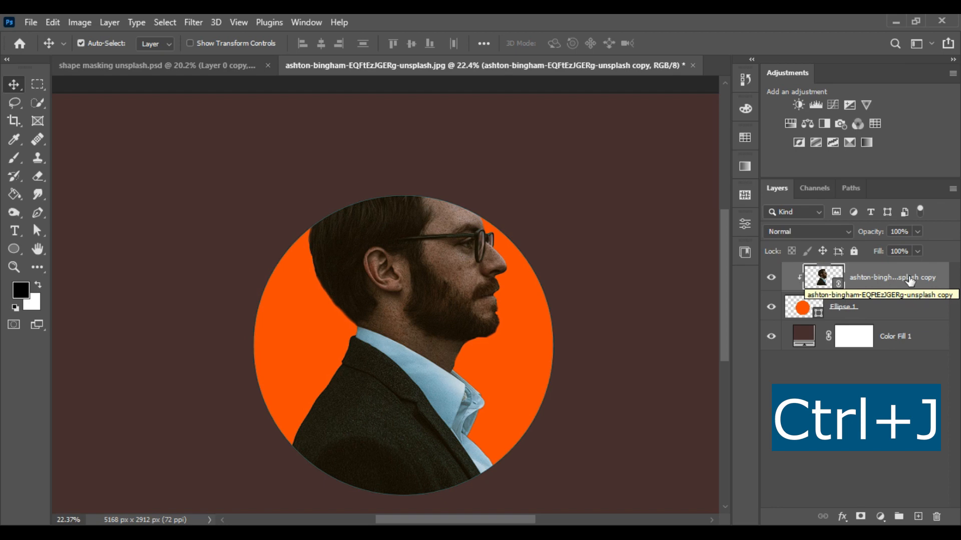
{"action": "key", "text": "ctrl+j"}
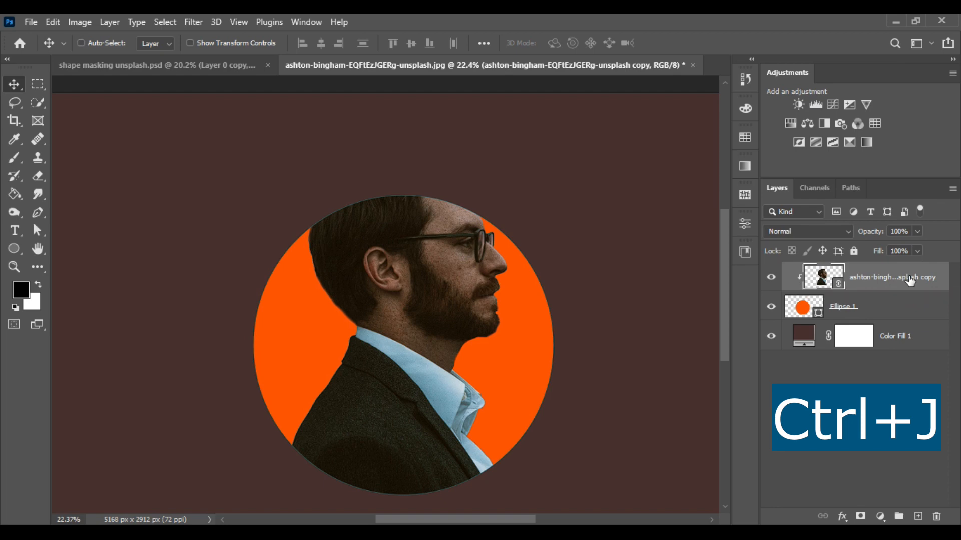
{"action": "key", "text": "ctrl+j"}
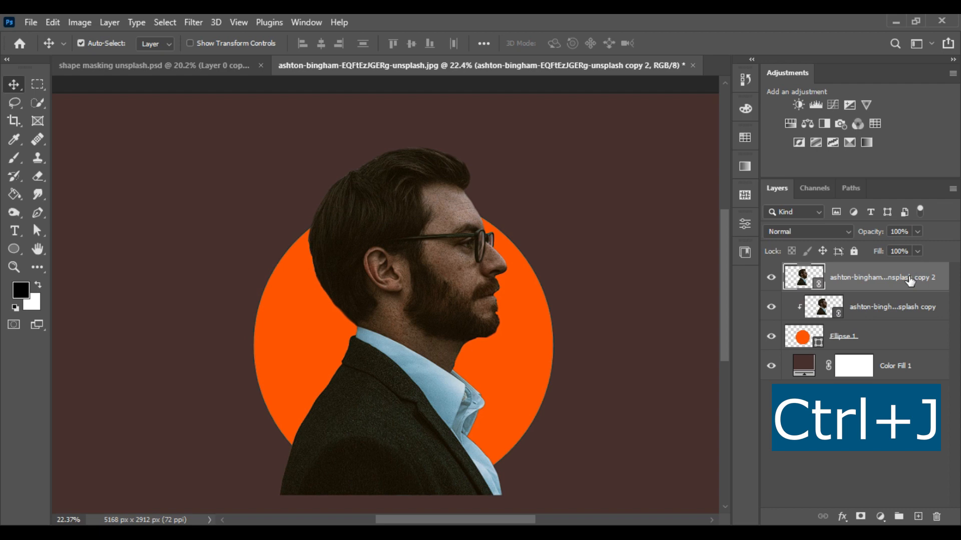
{"action": "scroll", "coordinate": [479, 293], "scroll_direction": "down", "scroll_amount": 1}
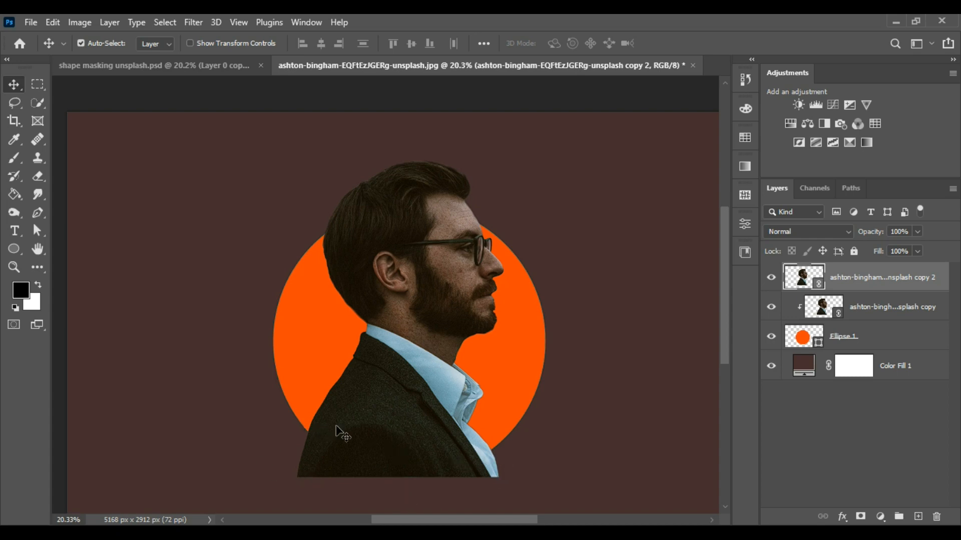
Lasso a freehand selection around the lower torso outside the circle and try to delete it from the unclipped copy
{"action": "left_click", "coordinate": [20, 103]}
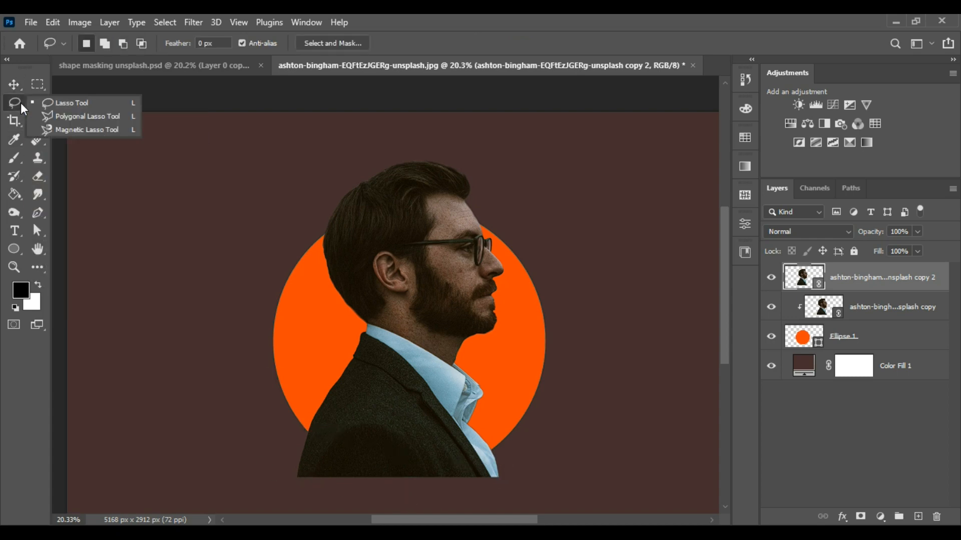
{"action": "left_click", "coordinate": [74, 103]}
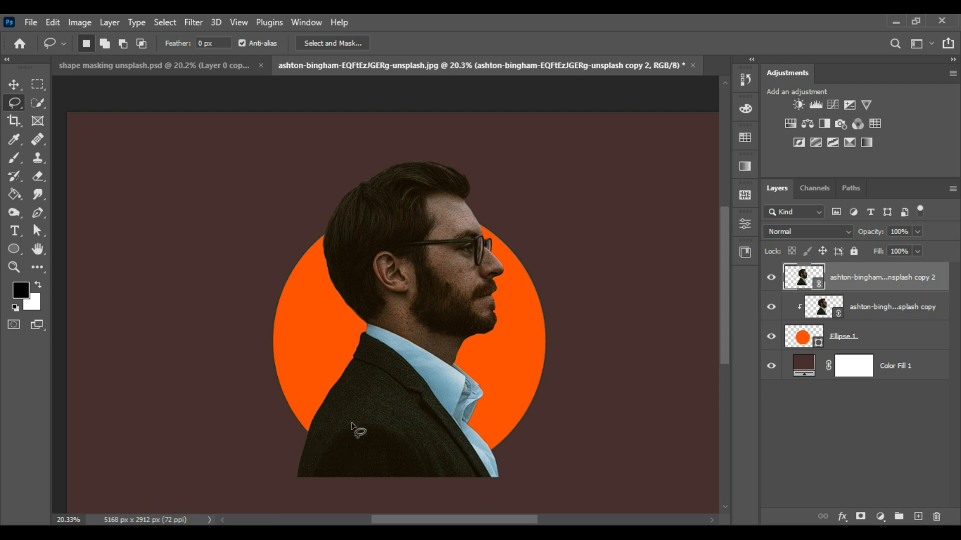
{"action": "mouse_move", "coordinate": [282, 417]}
{"action": "left_mouse_down"}
{"action": "mouse_move", "coordinate": [453, 444]}
{"action": "mouse_move", "coordinate": [522, 433]}
{"action": "mouse_move", "coordinate": [539, 441]}
{"action": "mouse_move", "coordinate": [549, 481]}
{"action": "mouse_move", "coordinate": [430, 498]}
{"action": "mouse_move", "coordinate": [269, 487]}
{"action": "mouse_move", "coordinate": [255, 458]}
{"action": "mouse_move", "coordinate": [283, 421]}
{"action": "left_mouse_up"}
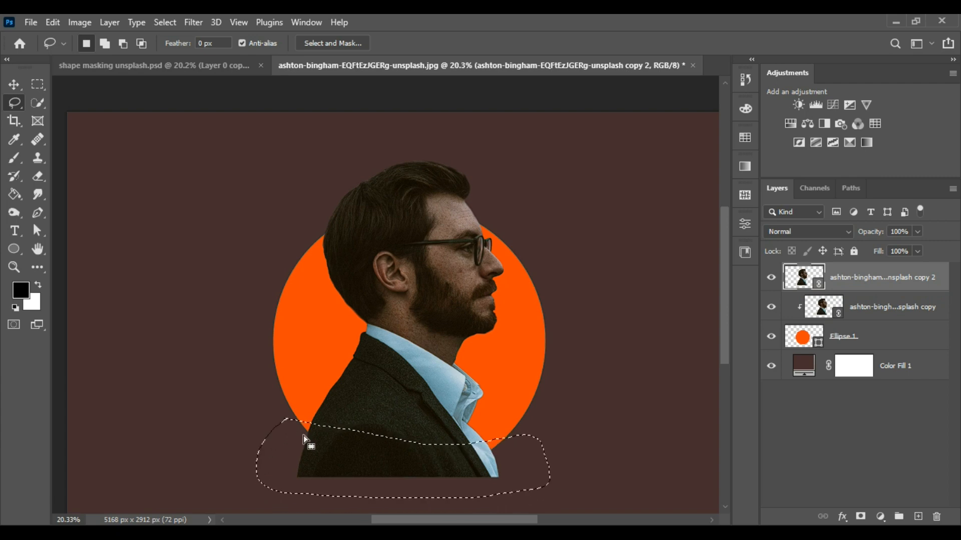
{"action": "key", "text": "Delete"}
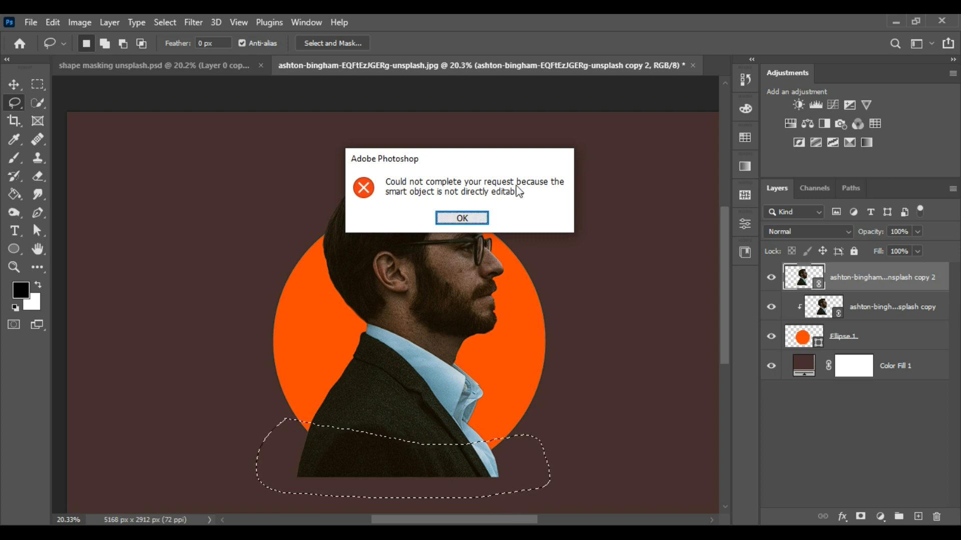
{"action": "left_click", "coordinate": [447, 219]}
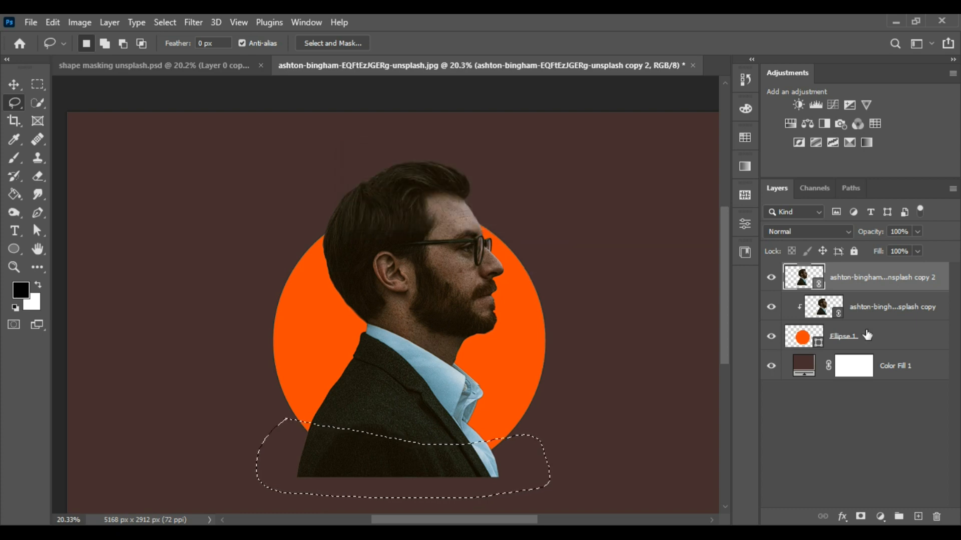
Rasterize the unclipped copy of the man and delete the selected lower torso area from it
{"action": "left_click", "coordinate": [871, 309]}
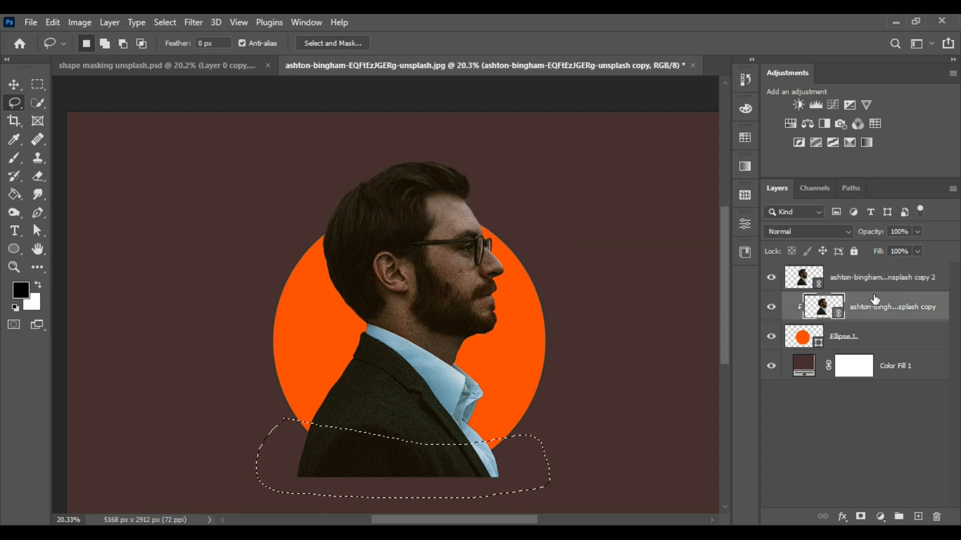
{"action": "left_click", "coordinate": [878, 282]}
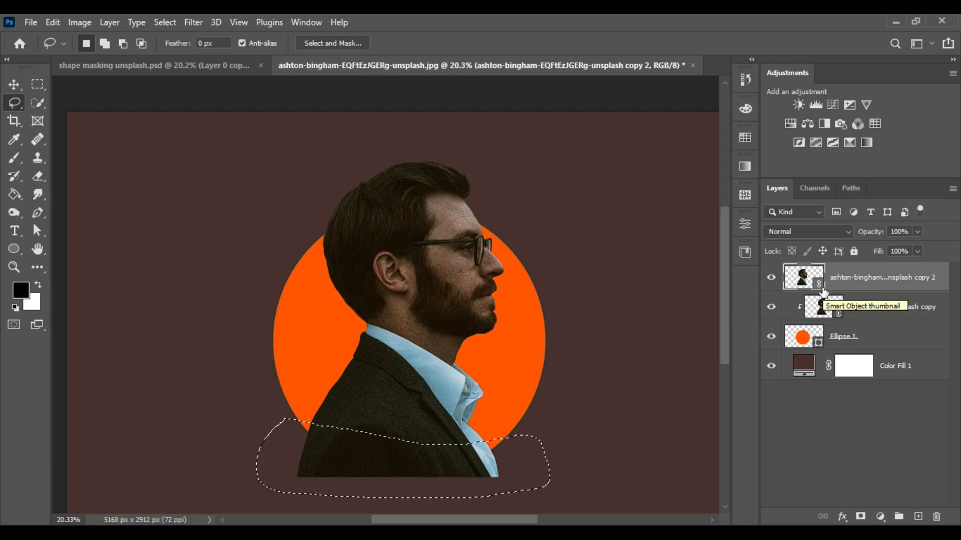
{"action": "right_click", "coordinate": [874, 271]}
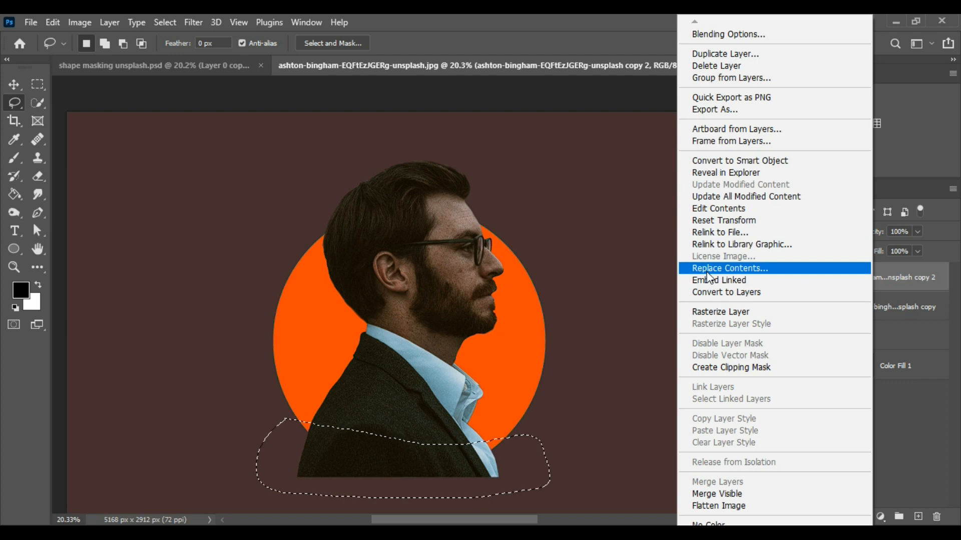
{"action": "left_click", "coordinate": [733, 311]}
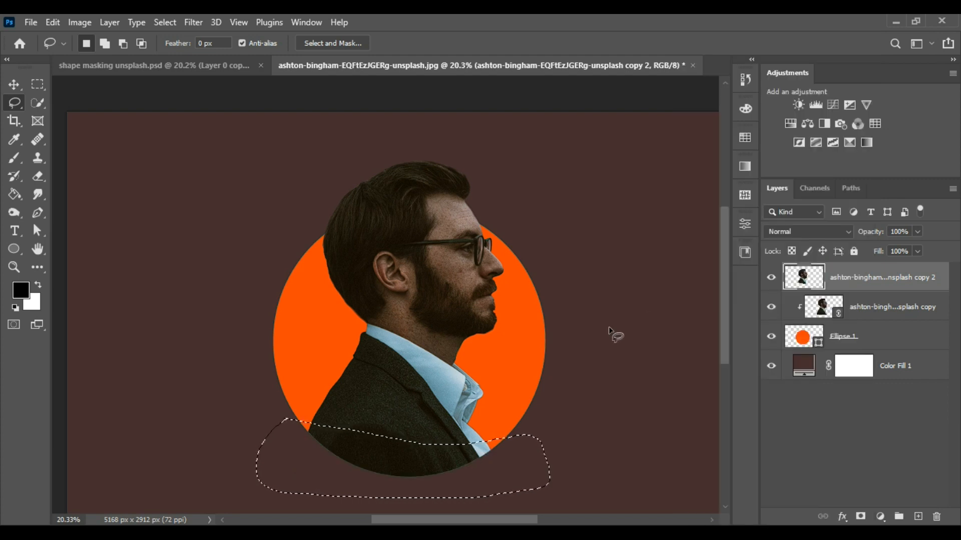
Toggle the unclipped copy's visibility to compare the head inside and above the circle
{"action": "scroll", "coordinate": [392, 482], "scroll_direction": "up", "scroll_amount": 2}
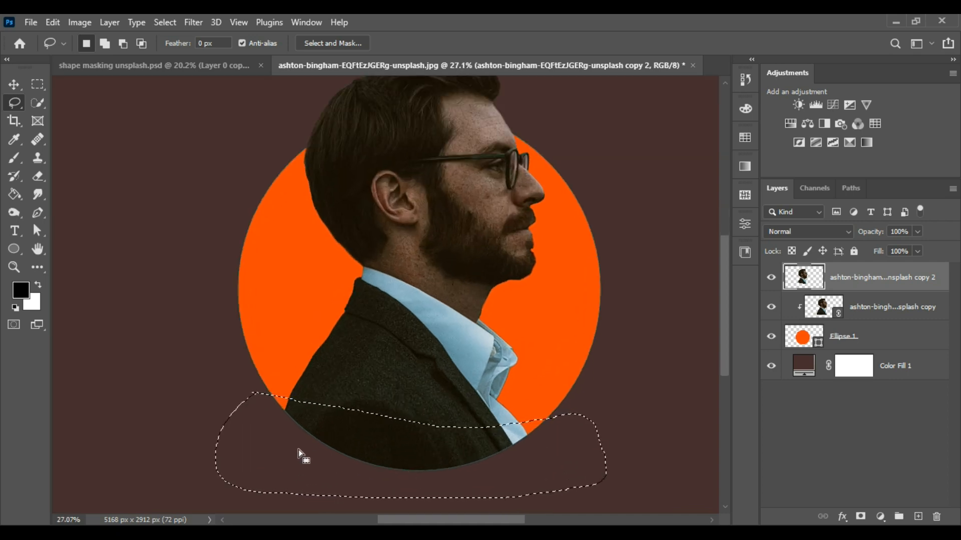
{"action": "left_click", "coordinate": [772, 278]}
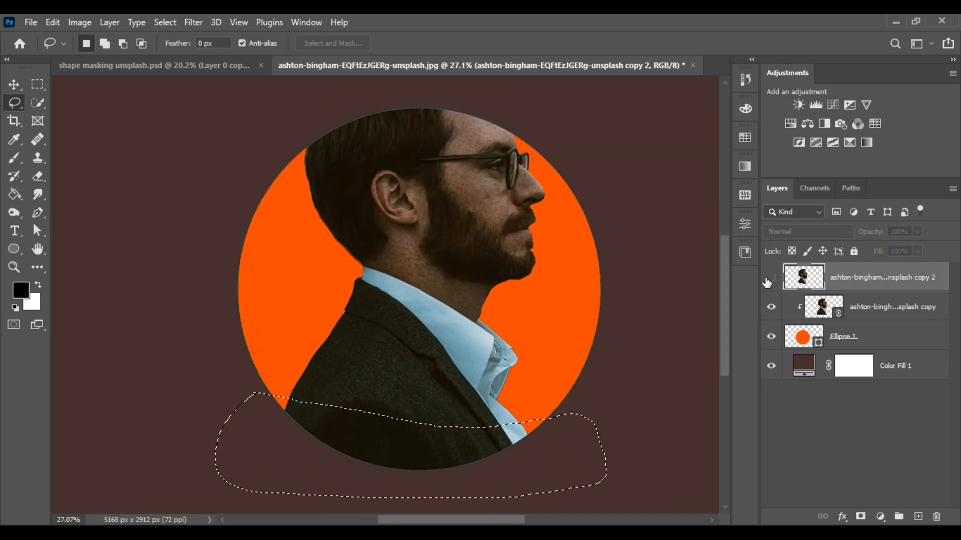
{"action": "left_click", "coordinate": [771, 278]}
{"action": "left_click", "coordinate": [771, 278]}
{"action": "left_click", "coordinate": [771, 278]}
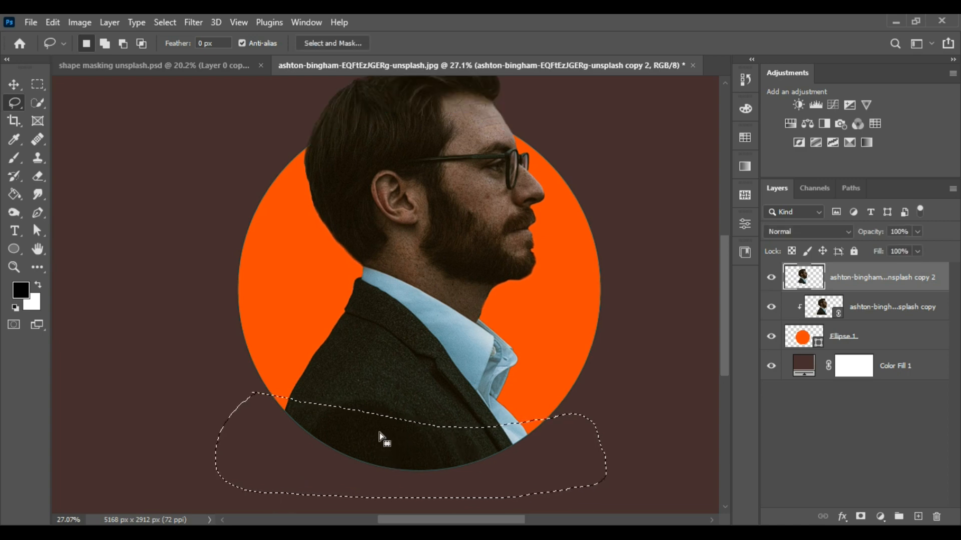
Deselect the lasso area and check the whole poster with the unclipped copy hidden and shown
{"action": "left_click", "coordinate": [166, 22]}
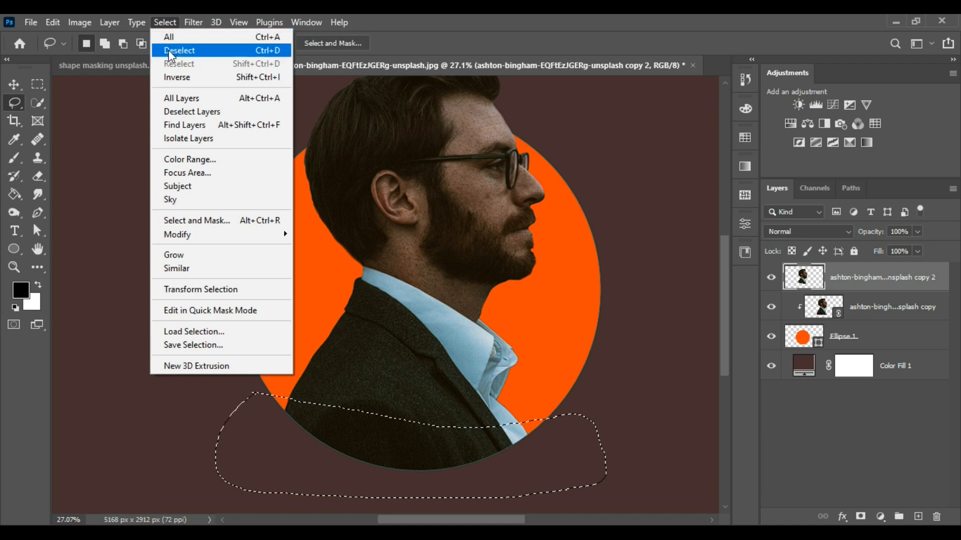
{"action": "left_click", "coordinate": [179, 50]}
{"action": "left_click", "coordinate": [14, 85]}
{"action": "key", "text": "ctrl+0"}
{"action": "scroll", "coordinate": [232, 178], "scroll_direction": "down", "scroll_amount": 2}
{"action": "scroll", "coordinate": [266, 166], "scroll_direction": "up", "scroll_amount": 2}
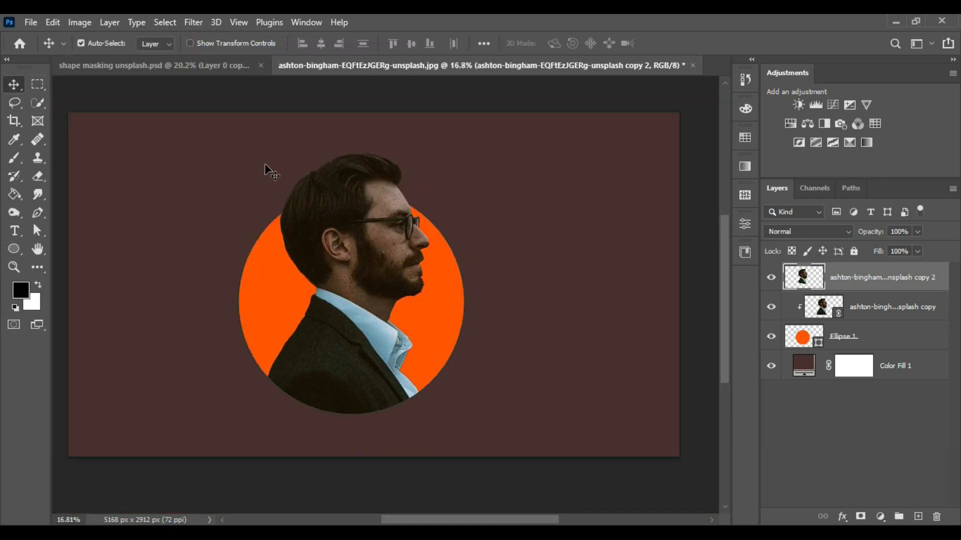
{"action": "left_click", "coordinate": [771, 276]}
{"action": "left_click", "coordinate": [771, 276]}
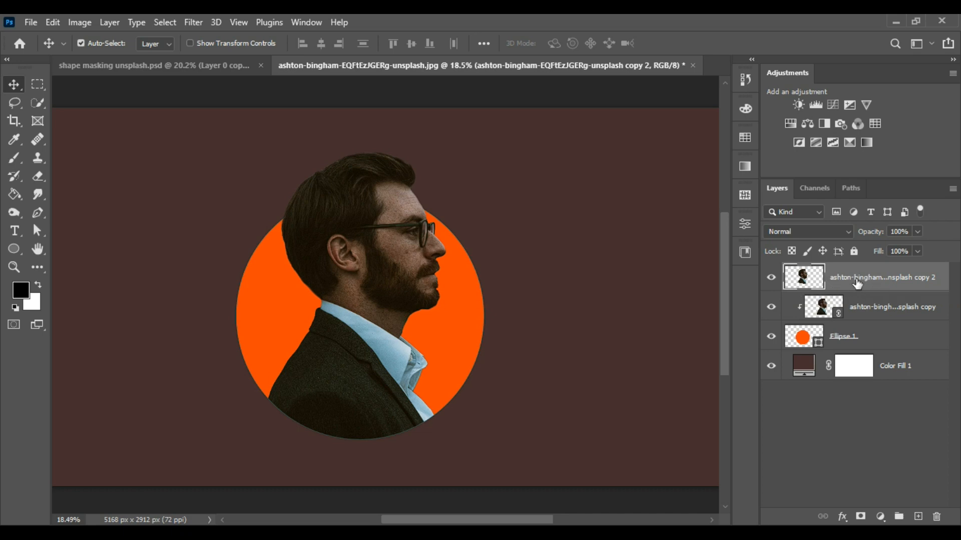
Add a Drop Shadow to the unclipped copy of the man with its angle set to -66°
{"action": "left_click", "coordinate": [843, 516]}
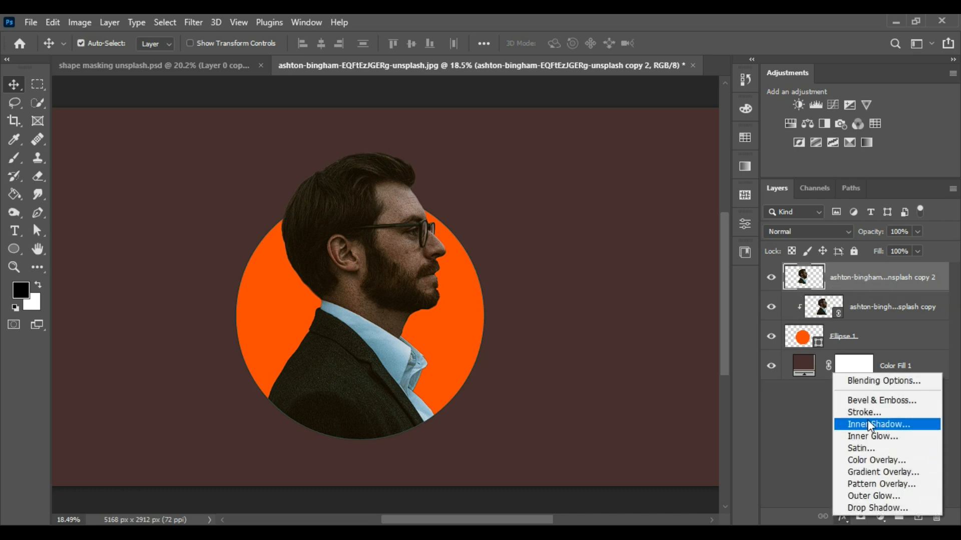
{"action": "left_click", "coordinate": [851, 508]}
{"action": "left_click_drag", "start_coordinate": [623, 186], "coordinate": [782, 108]}
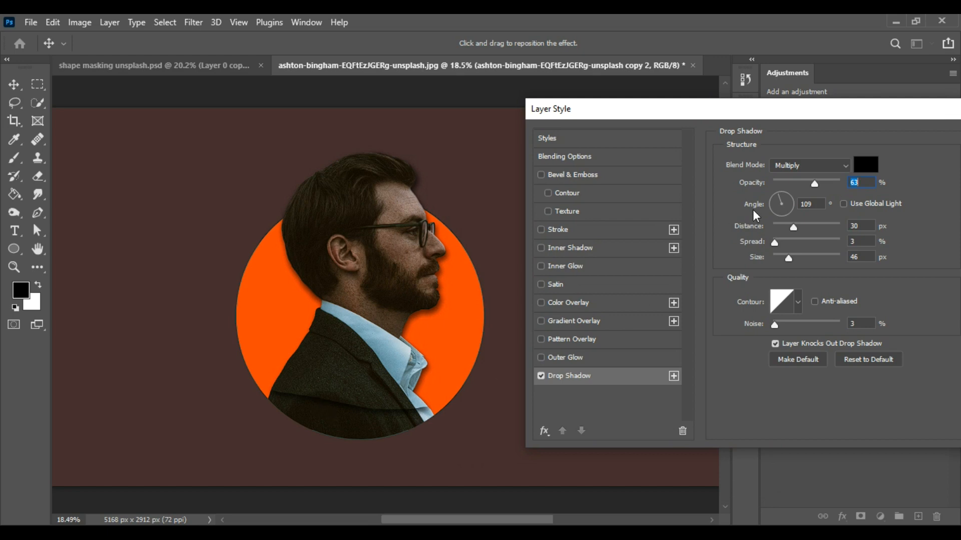
{"action": "left_click", "coordinate": [789, 196]}
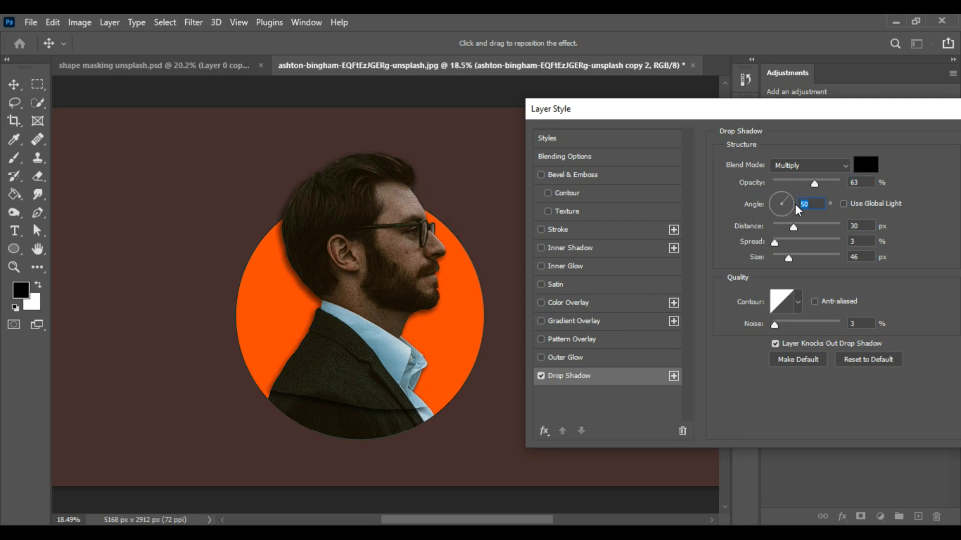
{"action": "left_click_drag", "start_coordinate": [792, 210], "coordinate": [788, 210]}
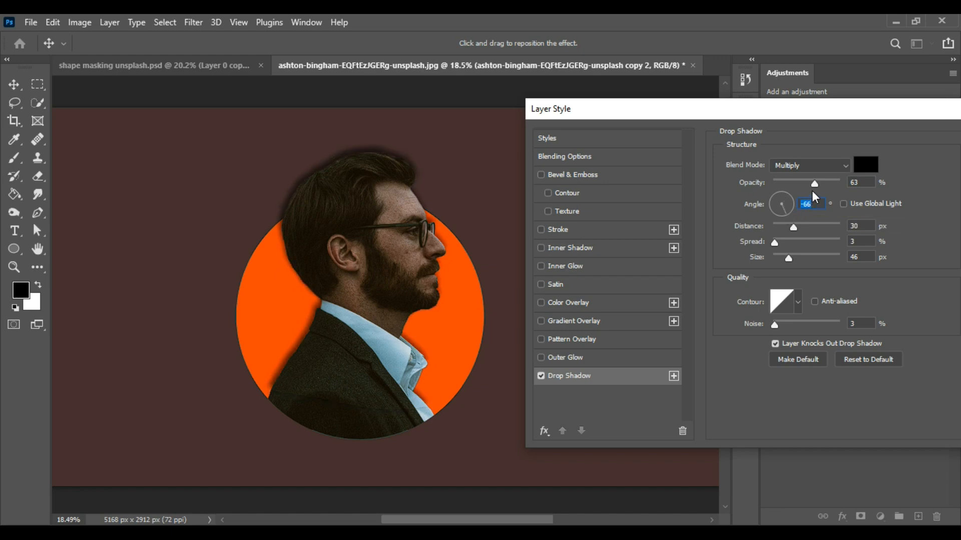
Soften the drop shadow to 31% opacity, 26 px distance and 38 px size, and apply it
{"action": "left_click_drag", "start_coordinate": [807, 184], "coordinate": [794, 186]}
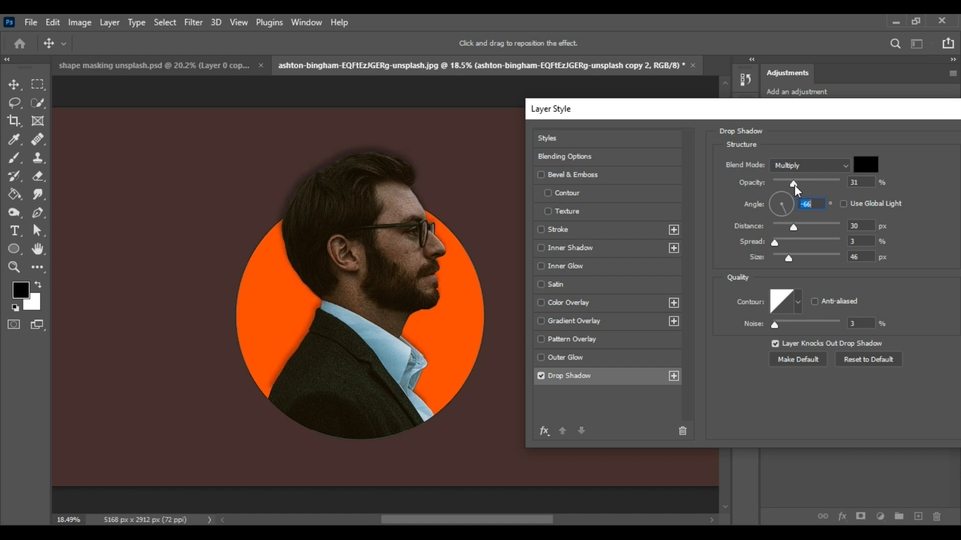
{"action": "left_click", "coordinate": [794, 184]}
{"action": "mouse_move", "coordinate": [791, 224]}
{"action": "left_mouse_down"}
{"action": "mouse_move", "coordinate": [800, 226]}
{"action": "mouse_move", "coordinate": [791, 227]}
{"action": "left_mouse_up"}
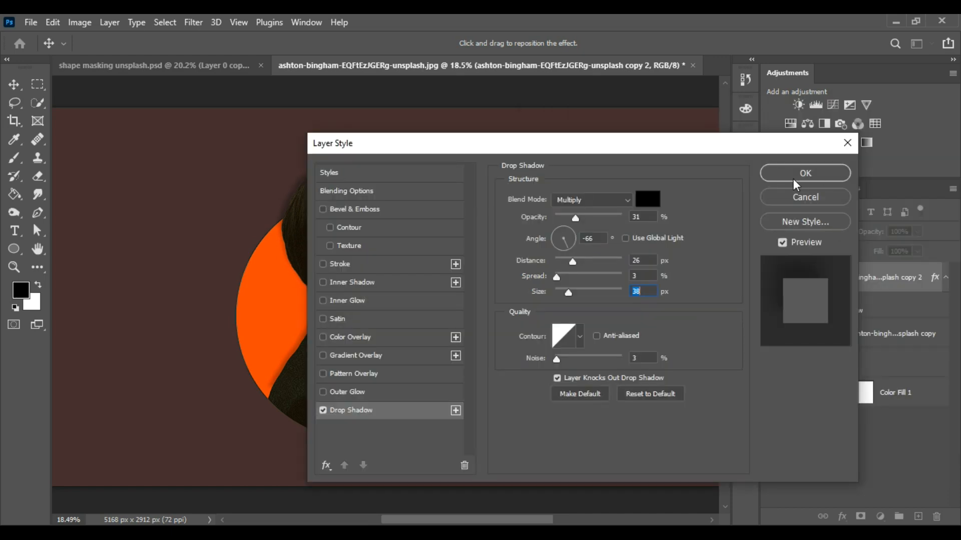
{"action": "left_click", "coordinate": [789, 173]}
{"action": "scroll", "coordinate": [297, 332], "scroll_direction": "down", "scroll_amount": 4}
{"action": "scroll", "coordinate": [293, 331], "scroll_direction": "up", "scroll_amount": 5}
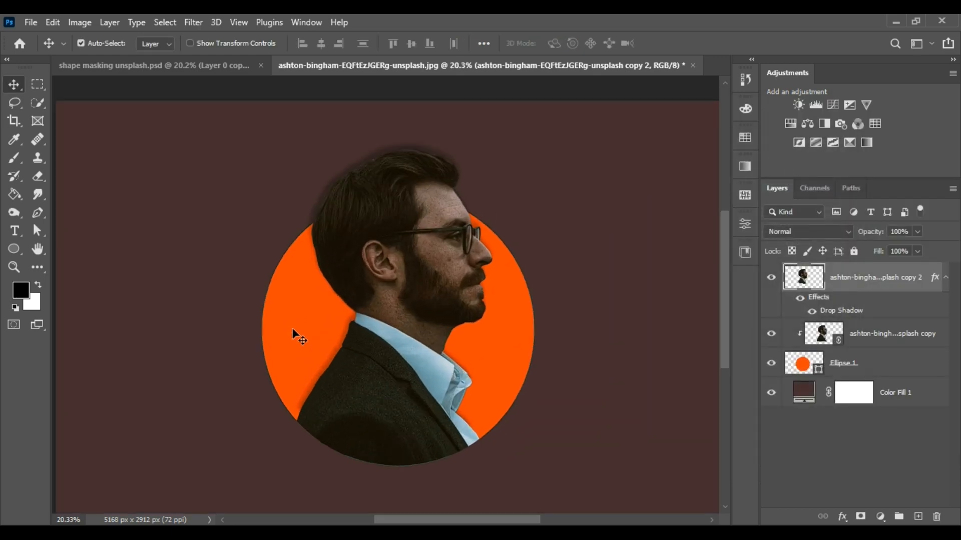
Toggle the visibility of the orange circle and the clipped copy to examine what each layer contributes
{"action": "left_click", "coordinate": [854, 366]}
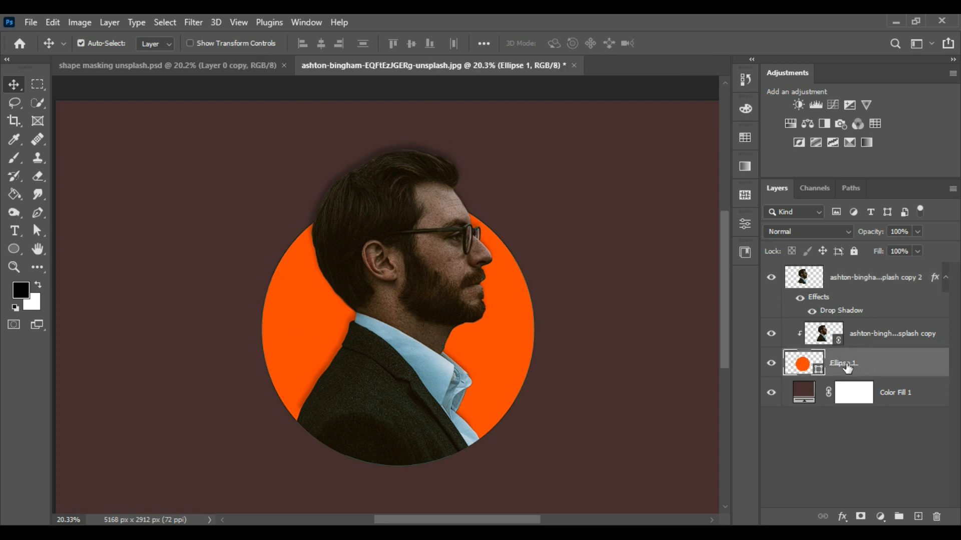
{"action": "left_click", "coordinate": [772, 365]}
{"action": "left_click", "coordinate": [773, 367]}
{"action": "left_click", "coordinate": [772, 361]}
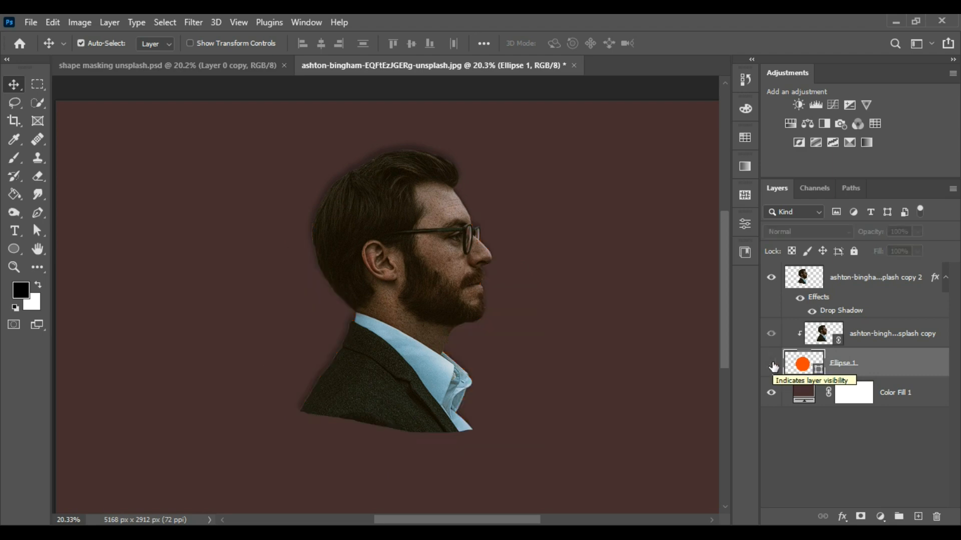
{"action": "left_click", "coordinate": [773, 364]}
{"action": "left_click", "coordinate": [773, 330]}
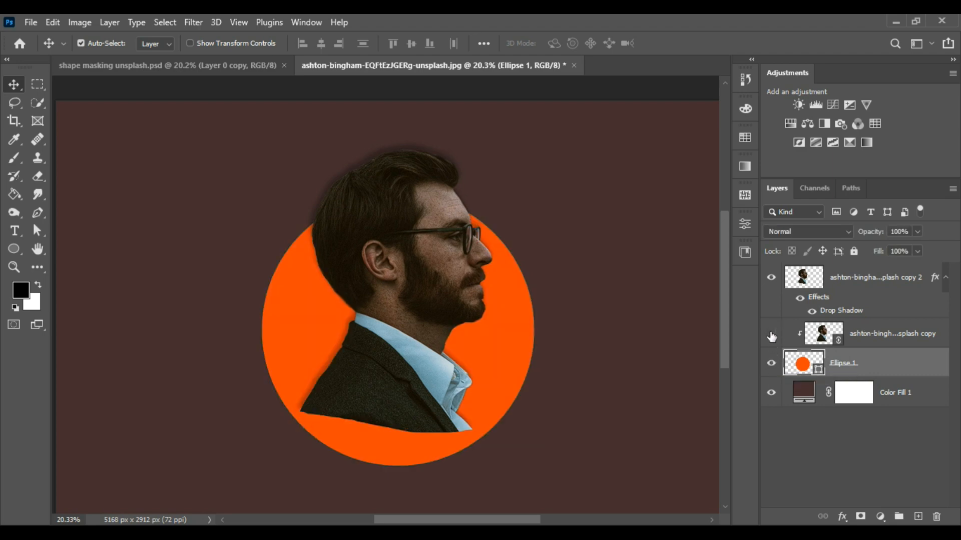
{"action": "left_click", "coordinate": [772, 335]}
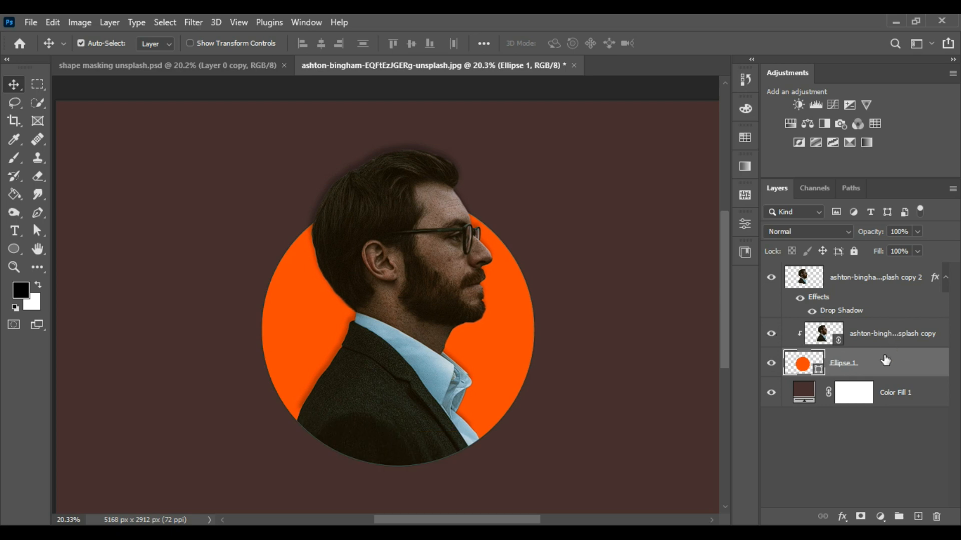
Toggle the shadowed top copy's visibility to examine its effect over the clipped copy
{"action": "left_click", "coordinate": [867, 283]}
{"action": "left_click", "coordinate": [771, 279]}
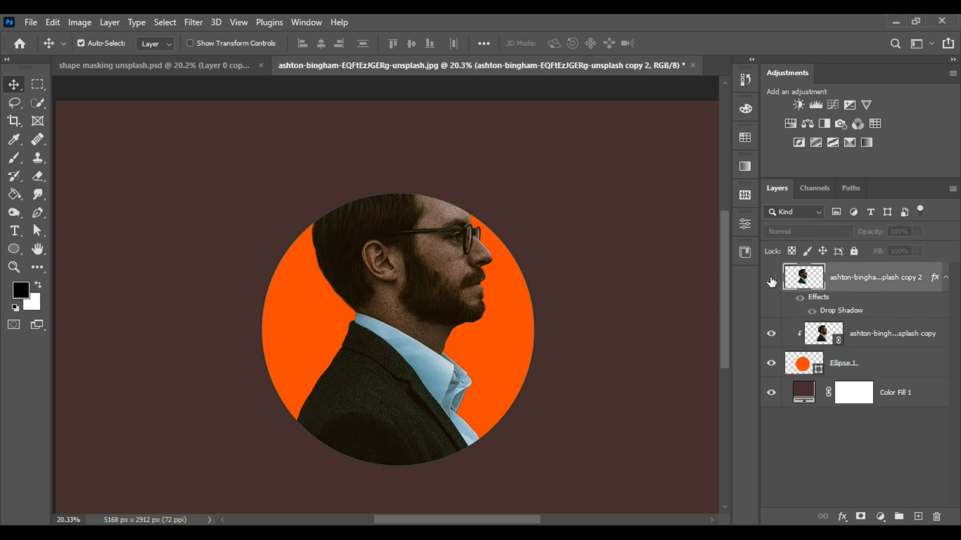
{"action": "left_click", "coordinate": [772, 280]}
{"action": "left_click", "coordinate": [771, 279]}
{"action": "left_click", "coordinate": [772, 279]}
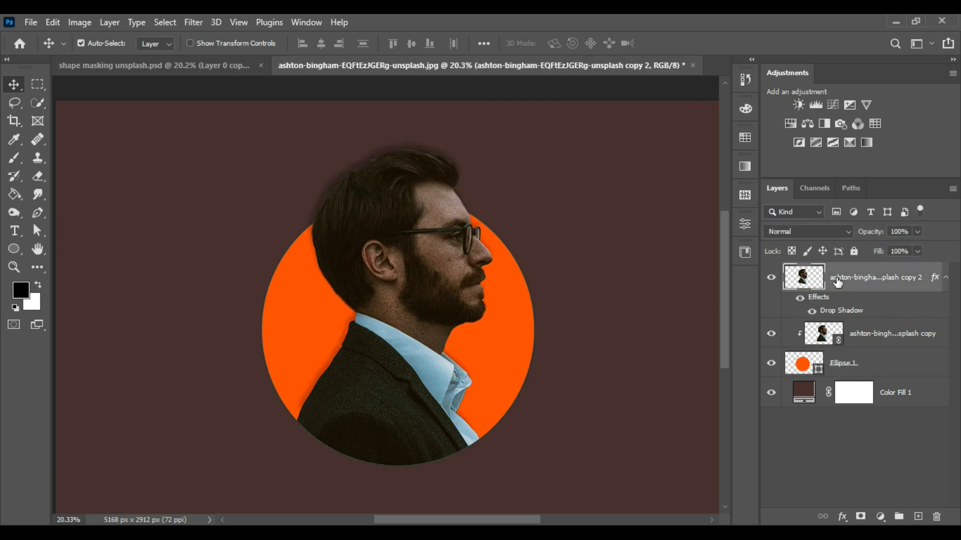
{"action": "left_click", "coordinate": [879, 337]}
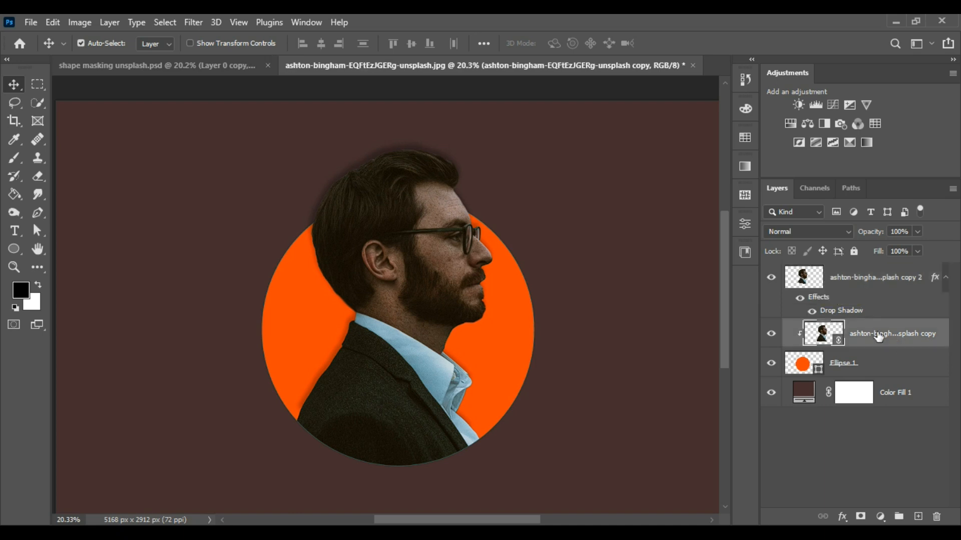
Set the orange circle's stroke to solid white
{"action": "left_click", "coordinate": [868, 365]}
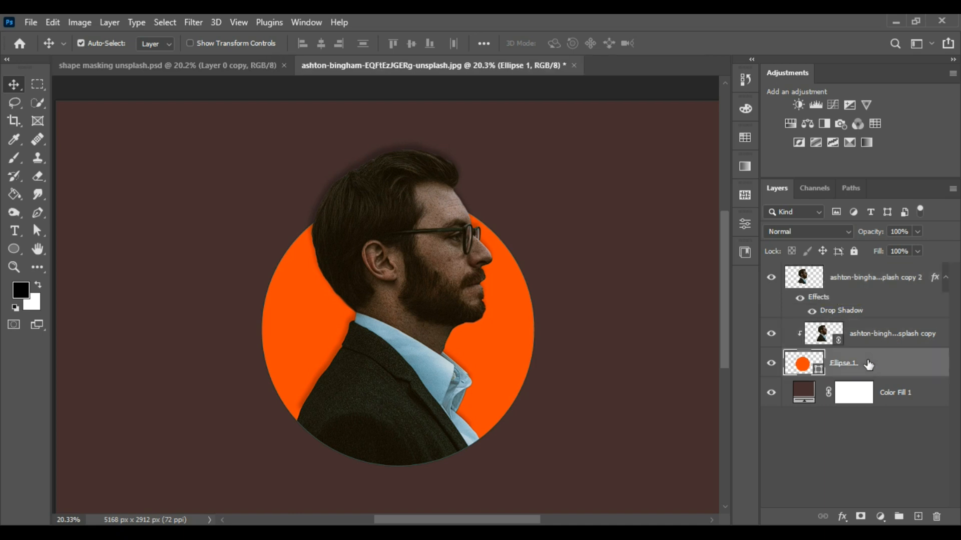
{"action": "left_click", "coordinate": [772, 367]}
{"action": "left_click", "coordinate": [771, 367]}
{"action": "left_click", "coordinate": [15, 251]}
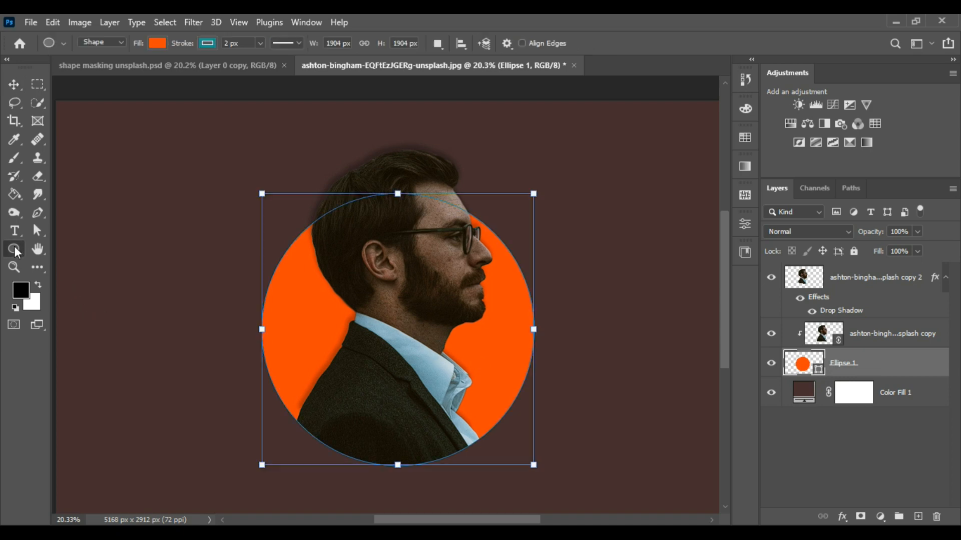
{"action": "left_click", "coordinate": [203, 45]}
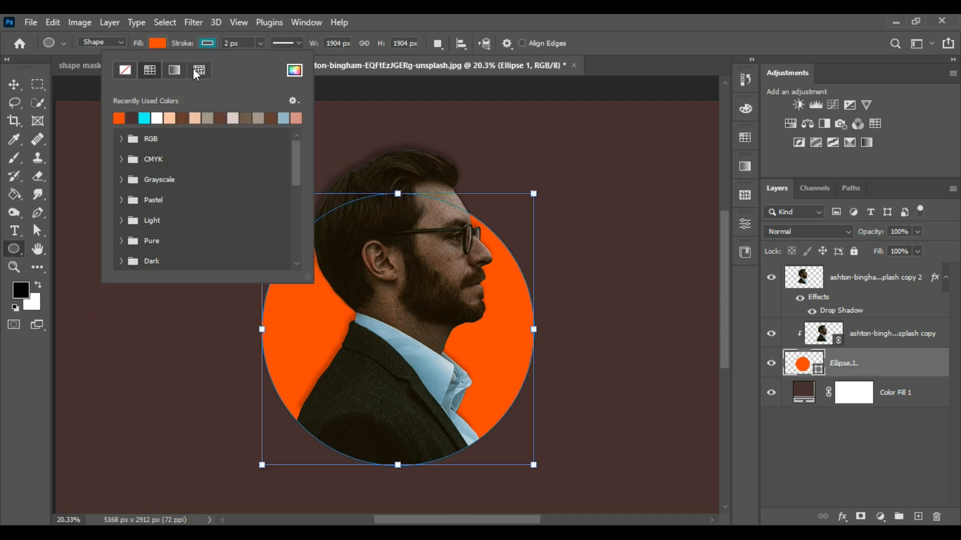
{"action": "left_click", "coordinate": [173, 71]}
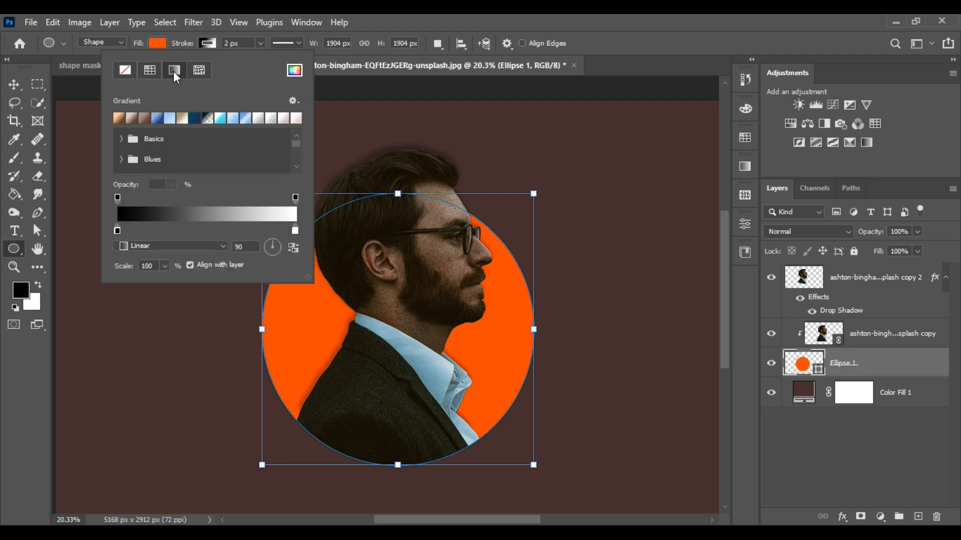
{"action": "left_click", "coordinate": [151, 71]}
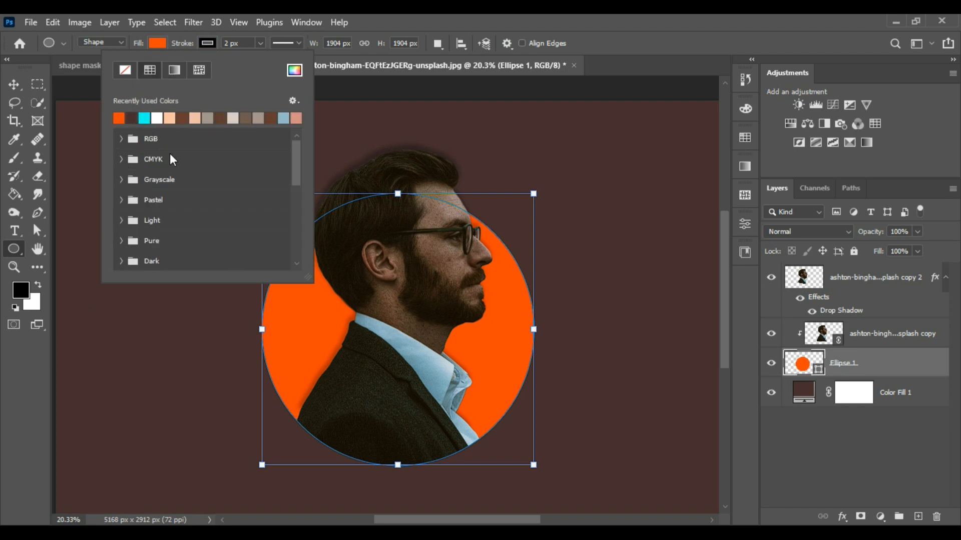
{"action": "left_click", "coordinate": [122, 180]}
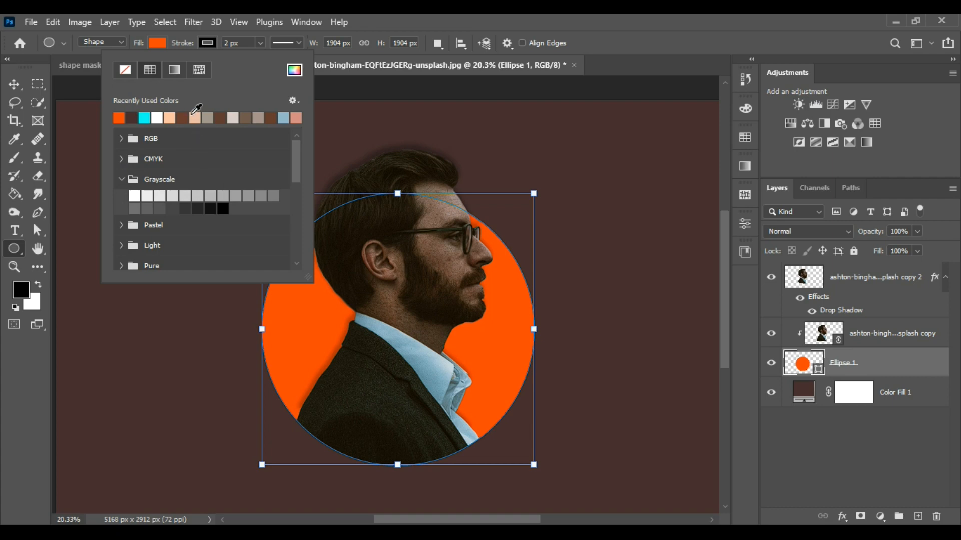
{"action": "left_click", "coordinate": [271, 118]}
{"action": "left_click", "coordinate": [170, 118]}
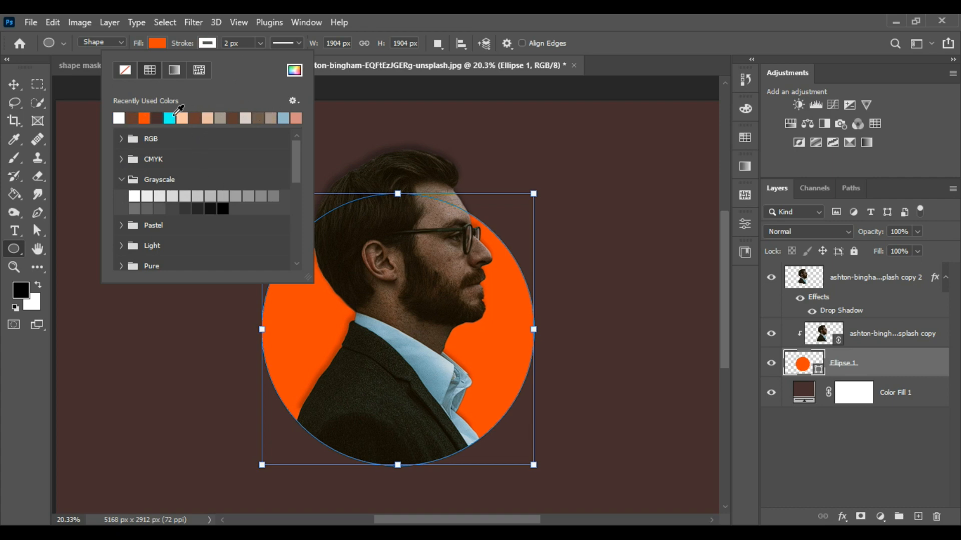
Set the circle's stroke width to 7 px and check the outline against the background
{"action": "left_click", "coordinate": [243, 45]}
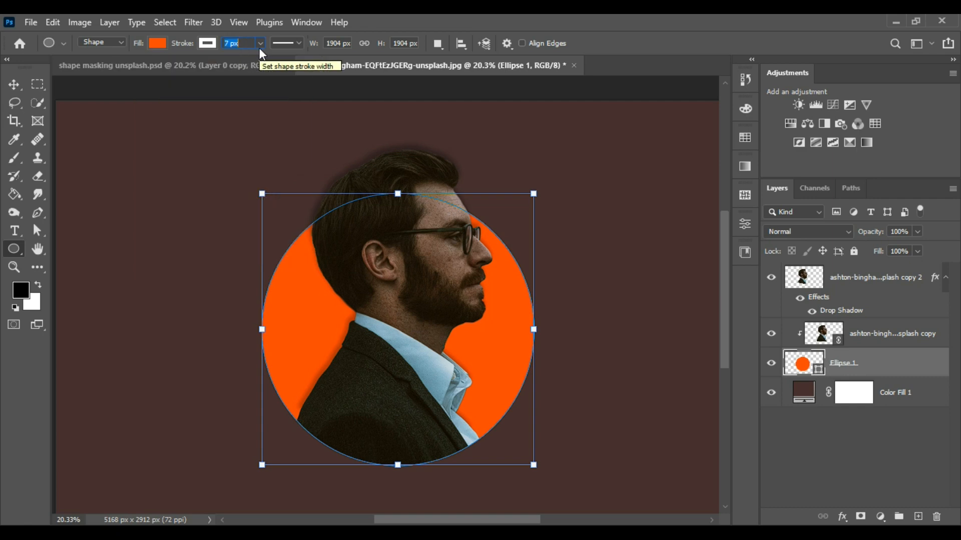
{"action": "key", "text": "Return"}
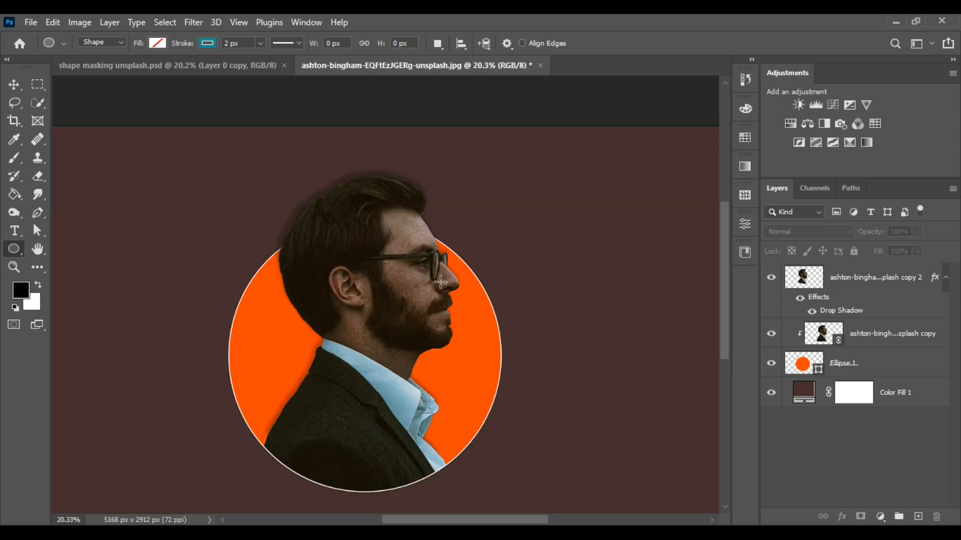
{"action": "scroll", "coordinate": [301, 285], "scroll_direction": "down", "scroll_amount": 1}
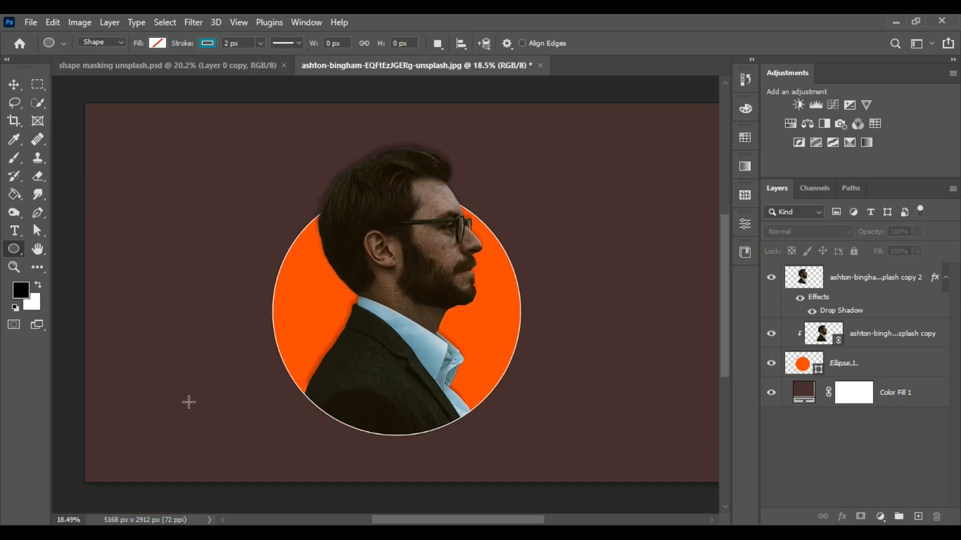
{"action": "scroll", "coordinate": [192, 402], "scroll_direction": "up", "scroll_amount": 1}
{"action": "scroll", "coordinate": [192, 402], "scroll_direction": "down", "scroll_amount": 4}
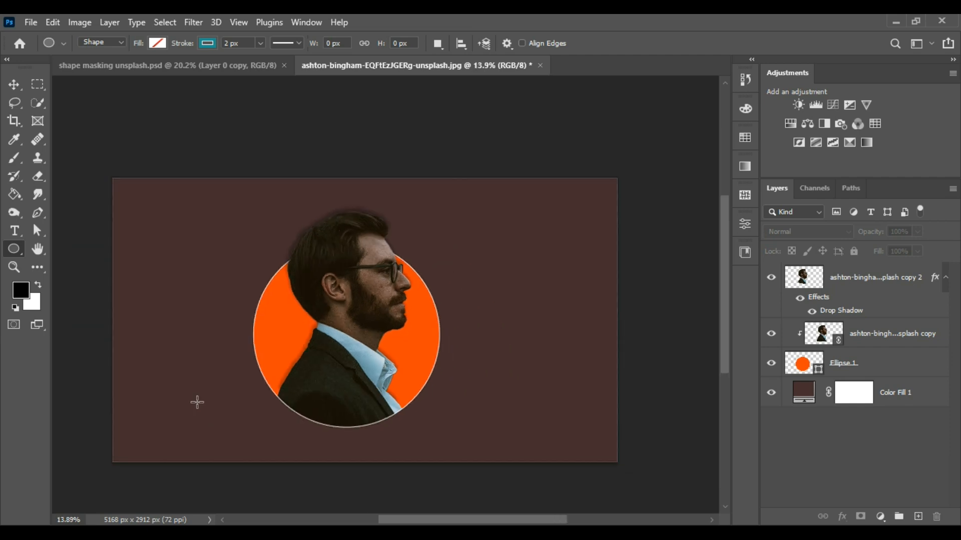
{"action": "scroll", "coordinate": [333, 428], "scroll_direction": "up", "scroll_amount": 1}
{"action": "scroll", "coordinate": [334, 428], "scroll_direction": "up", "scroll_amount": 3}
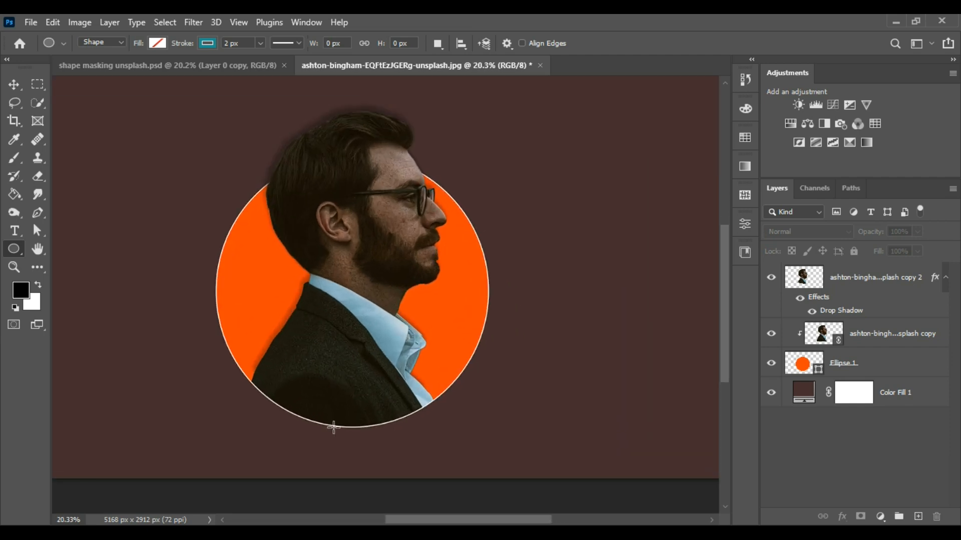
Add a Drop Shadow to the orange circle with its opacity set to 40%
{"action": "left_click", "coordinate": [881, 365]}
{"action": "left_click", "coordinate": [772, 365]}
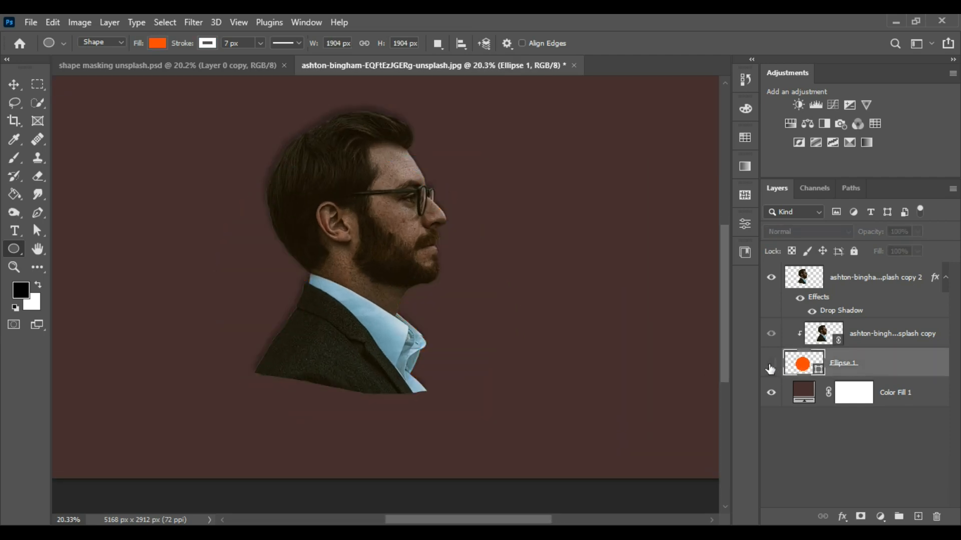
{"action": "left_click", "coordinate": [771, 364]}
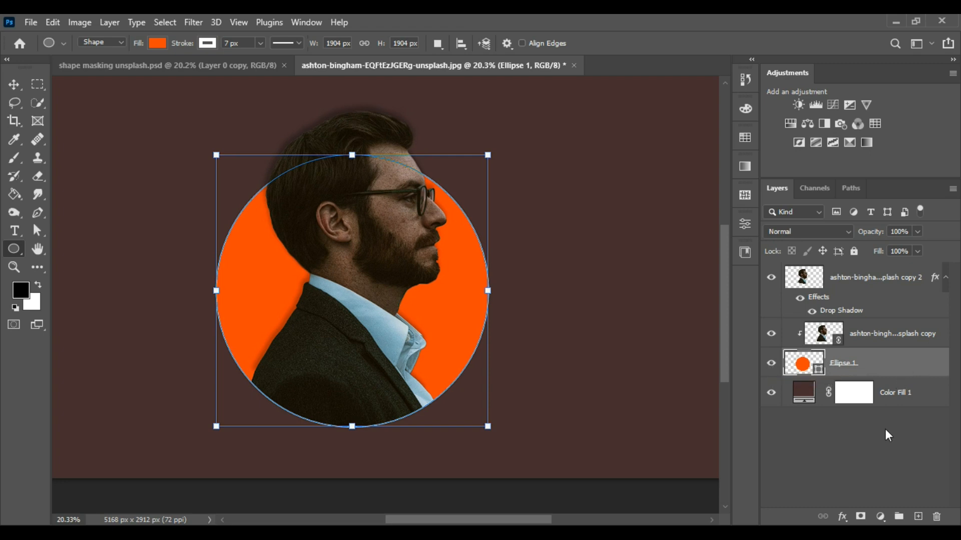
{"action": "left_click", "coordinate": [842, 517]}
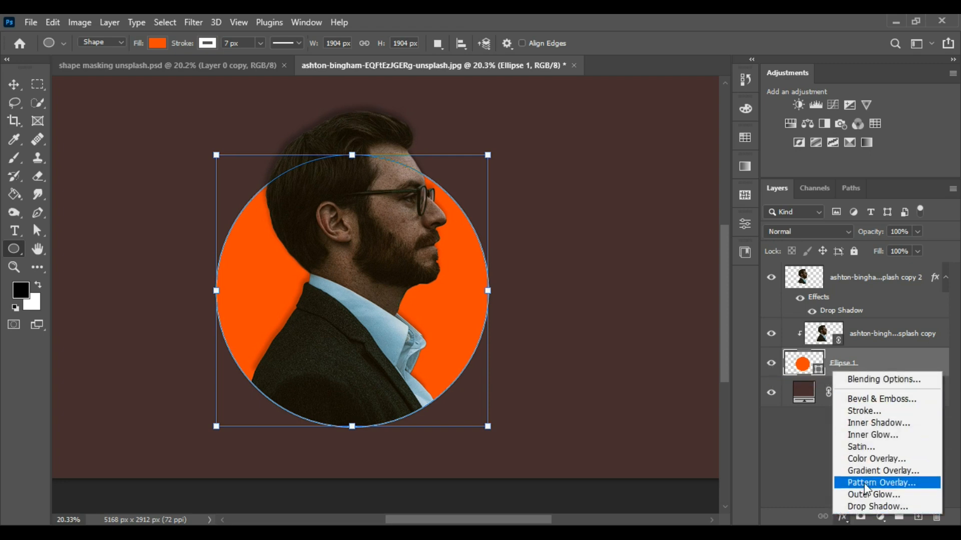
{"action": "left_click", "coordinate": [863, 505]}
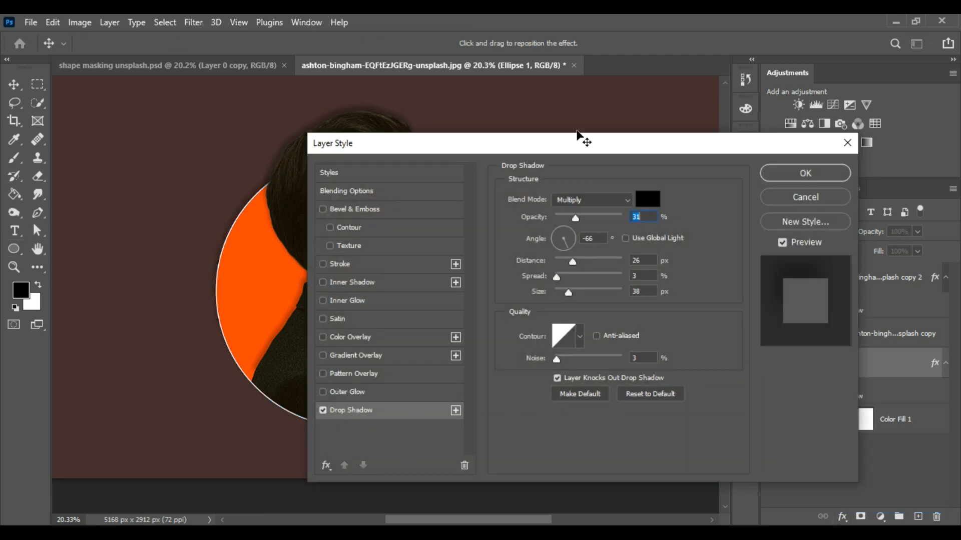
{"action": "left_click_drag", "start_coordinate": [578, 134], "coordinate": [823, 154]}
{"action": "left_click_drag", "start_coordinate": [830, 236], "coordinate": [827, 236]}
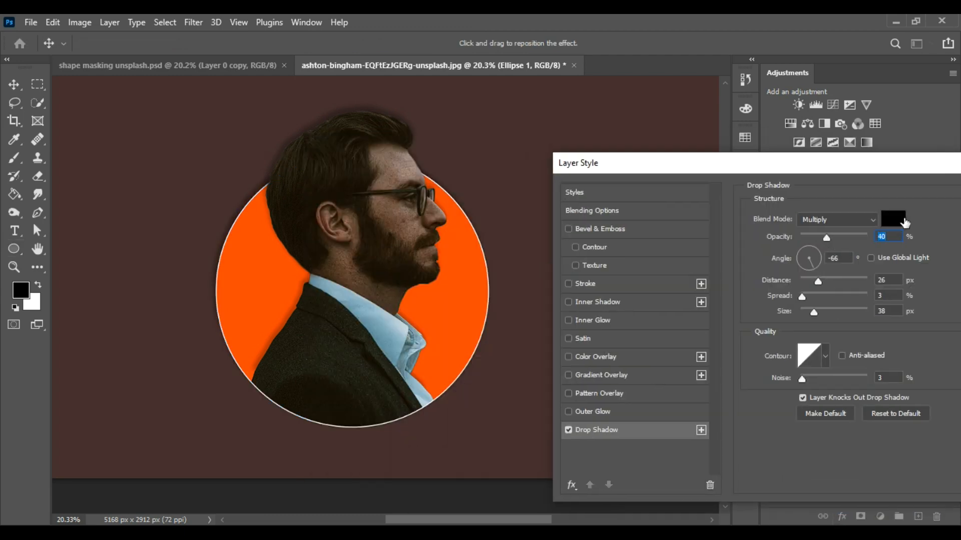
Set the circle's shadow angle to 105° and its distance to 31 px, and apply it
{"action": "mouse_move", "coordinate": [819, 281]}
{"action": "left_mouse_down"}
{"action": "mouse_move", "coordinate": [837, 281]}
{"action": "mouse_move", "coordinate": [826, 280]}
{"action": "left_mouse_up"}
{"action": "left_click_drag", "start_coordinate": [814, 259], "coordinate": [802, 252]}
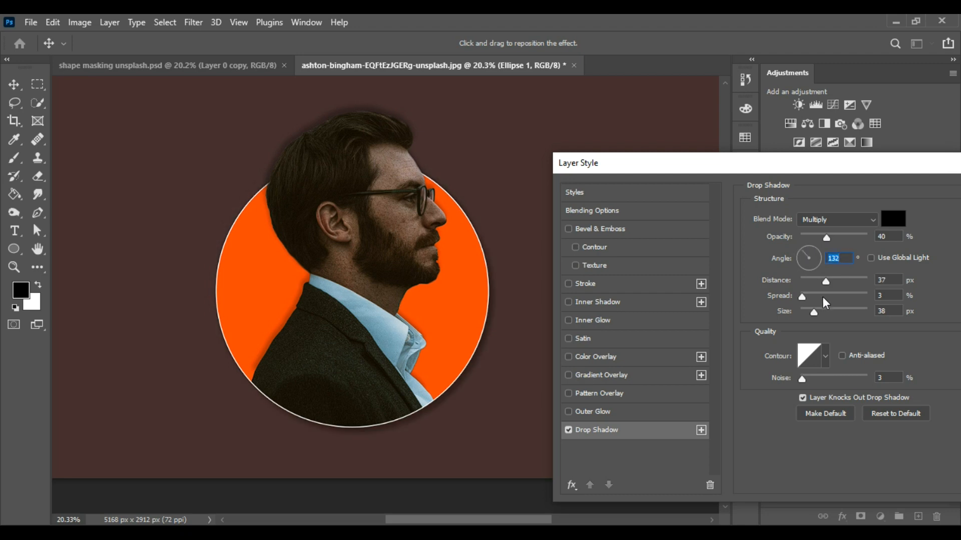
{"action": "left_click_drag", "start_coordinate": [650, 163], "coordinate": [462, 167]}
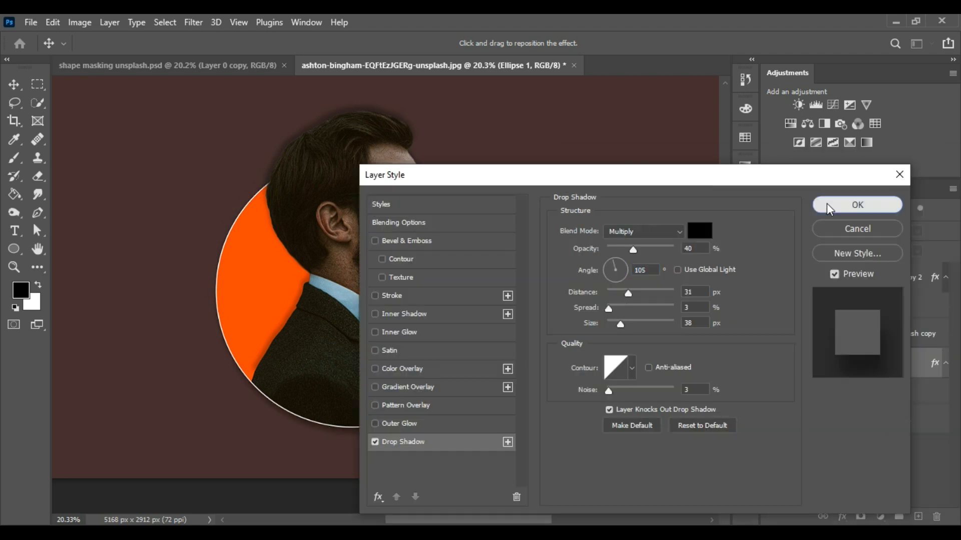
{"action": "left_click", "coordinate": [841, 203]}
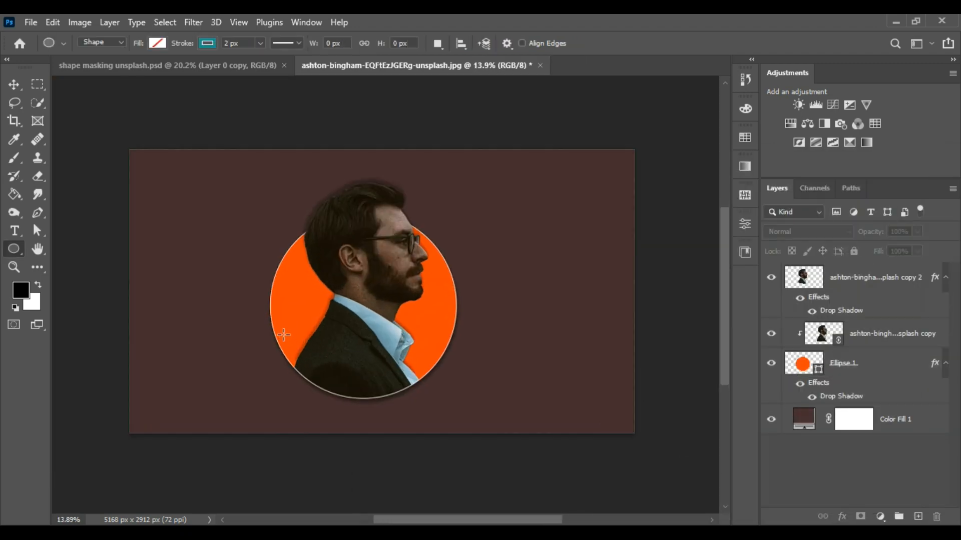
{"action": "scroll", "coordinate": [310, 346], "scroll_direction": "up", "scroll_amount": 2}
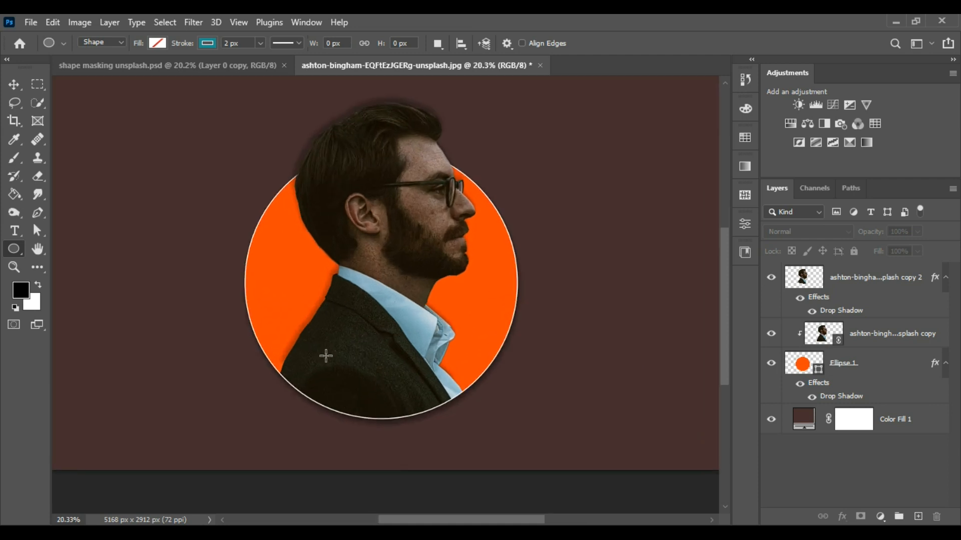
Examine the circle's gradient outline in shape masking unsplash.psd and compare it with the new poster's circle and the stroke options
{"action": "left_click", "coordinate": [232, 67]}
{"action": "key", "text": "ctrl+minus"}
{"action": "scroll", "coordinate": [217, 328], "scroll_direction": "up", "scroll_amount": 1}
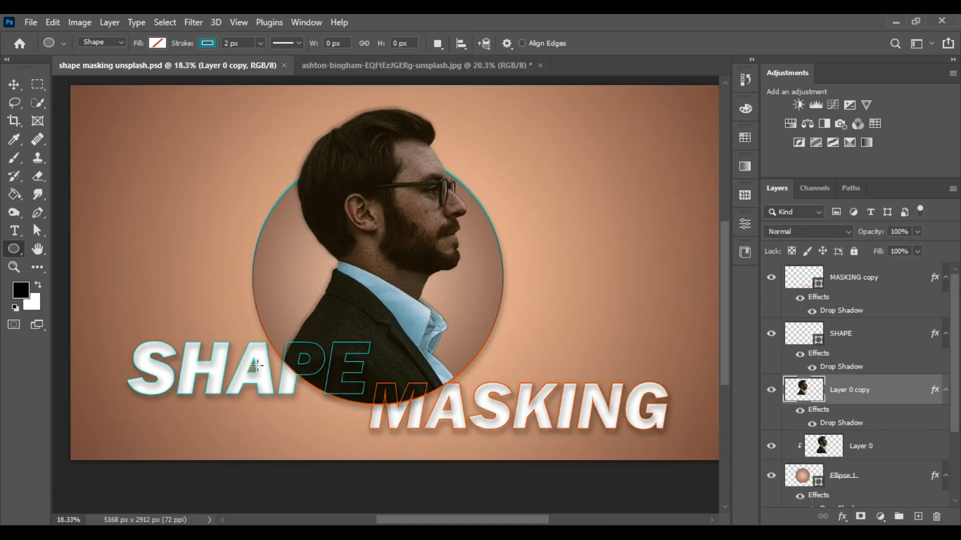
{"action": "scroll", "coordinate": [268, 213], "scroll_direction": "up", "scroll_amount": 2}
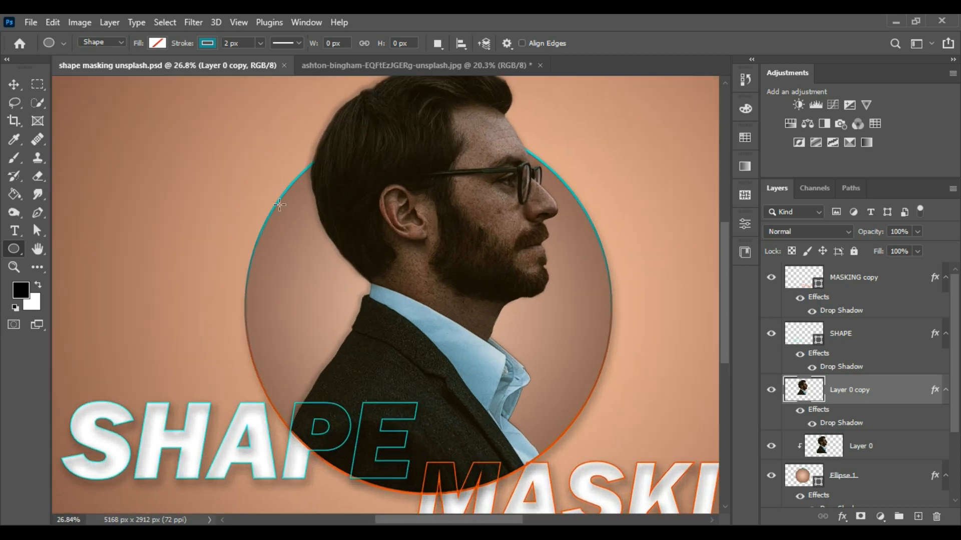
{"action": "left_click", "coordinate": [343, 80]}
{"action": "left_click", "coordinate": [558, 136]}
{"action": "left_click", "coordinate": [349, 66]}
{"action": "scroll", "coordinate": [254, 253], "scroll_direction": "up", "scroll_amount": 3}
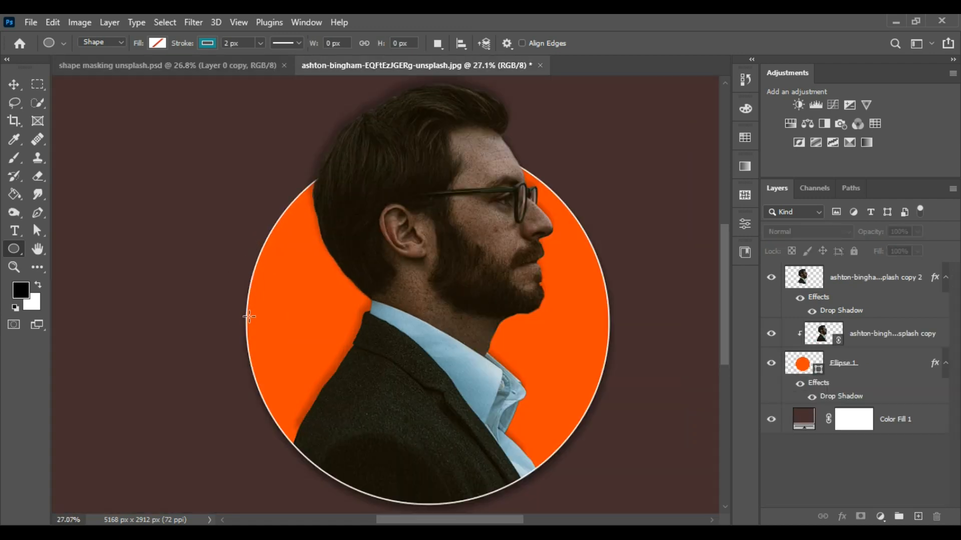
{"action": "left_click", "coordinate": [210, 43]}
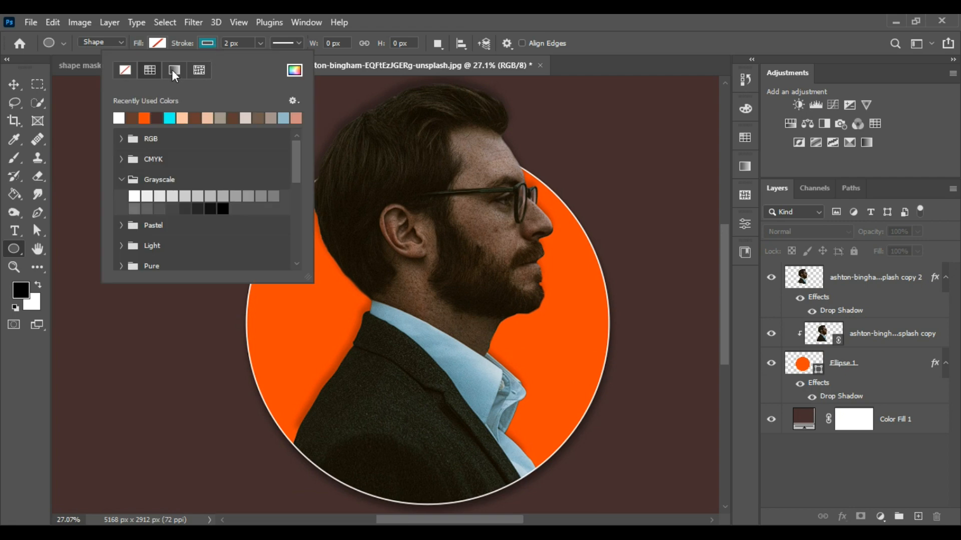
{"action": "left_click", "coordinate": [644, 62]}
Add the white 500 pt Franklin Gothic Heavy Italic text "AR WORK SPACE" and place it across the circle's lower edge
{"action": "scroll", "coordinate": [419, 375], "scroll_direction": "down", "scroll_amount": 4}
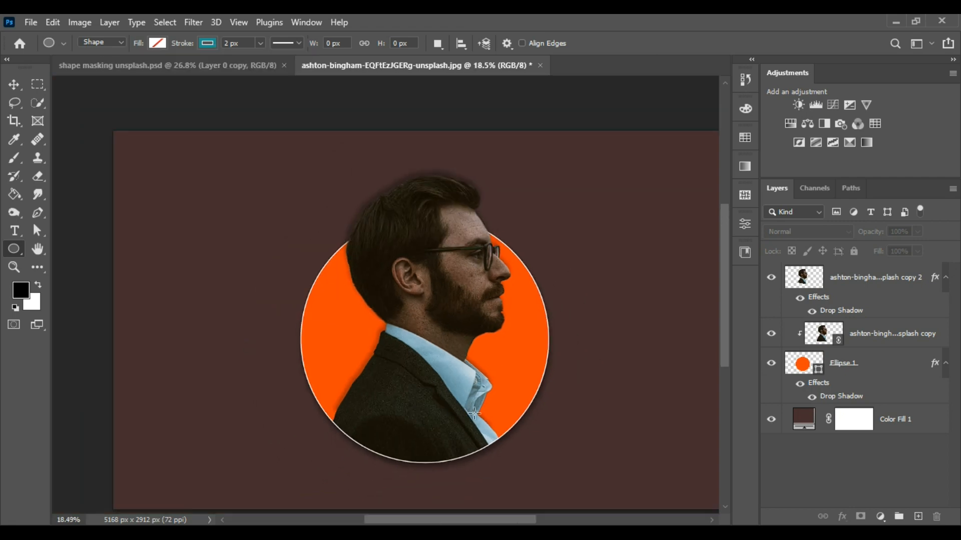
{"action": "scroll", "coordinate": [474, 413], "scroll_direction": "up", "scroll_amount": 2}
{"action": "scroll", "coordinate": [325, 365], "scroll_direction": "down", "scroll_amount": 1}
{"action": "left_click", "coordinate": [18, 238]}
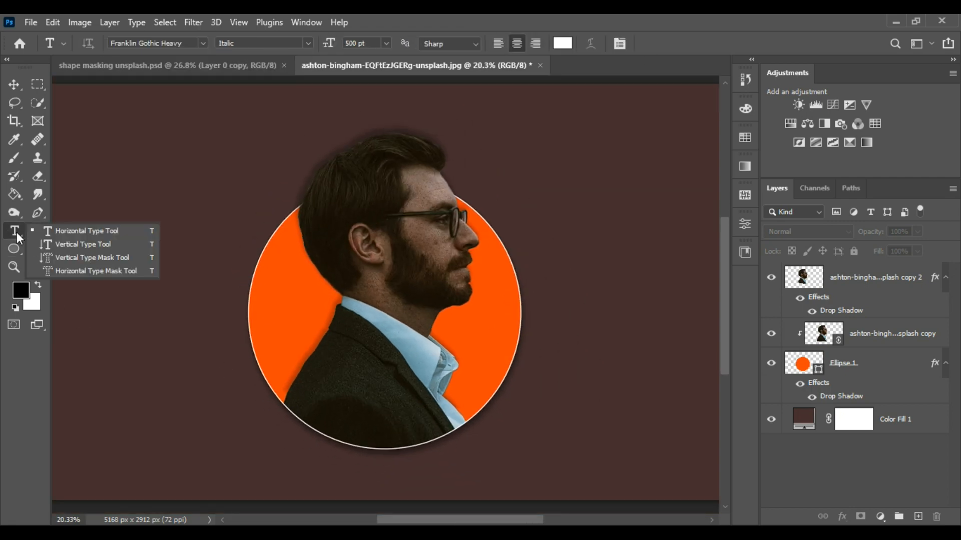
{"action": "left_click", "coordinate": [117, 238]}
{"action": "scroll", "coordinate": [148, 341], "scroll_direction": "down", "scroll_amount": 2}
{"action": "left_click", "coordinate": [423, 405]}
{"action": "type", "text": "A"}
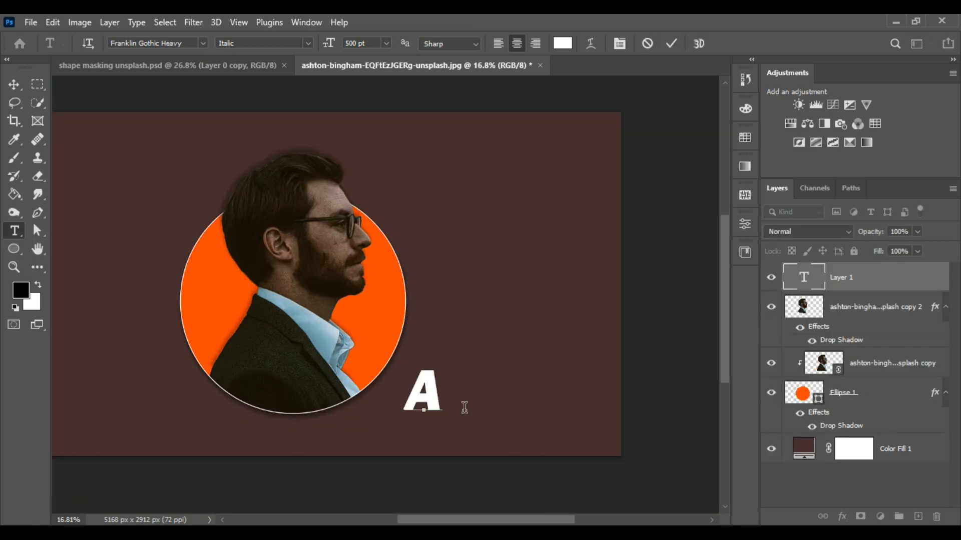
{"action": "type", "text": "R WORK SPACE"}
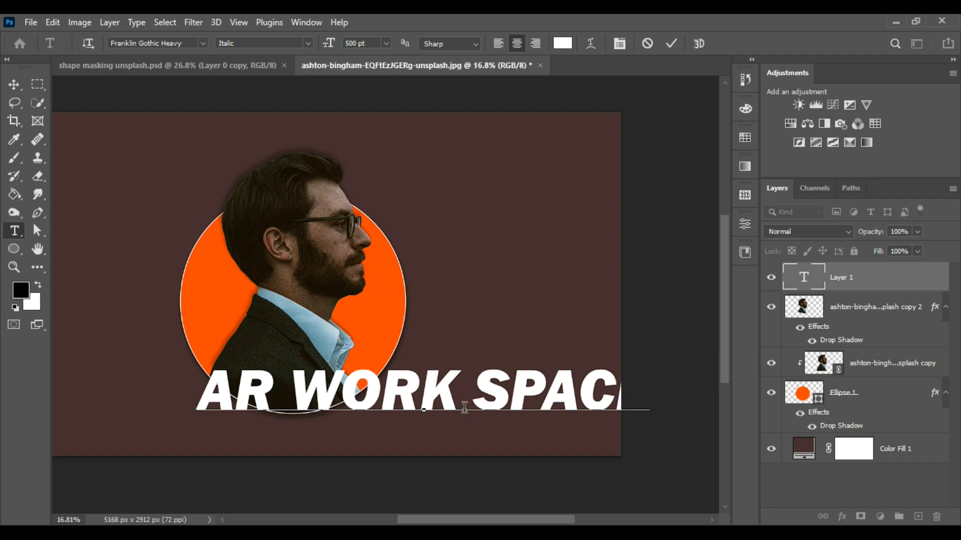
{"action": "left_click", "coordinate": [671, 44]}
{"action": "left_click", "coordinate": [8, 86]}
{"action": "left_click_drag", "start_coordinate": [438, 388], "coordinate": [327, 412]}
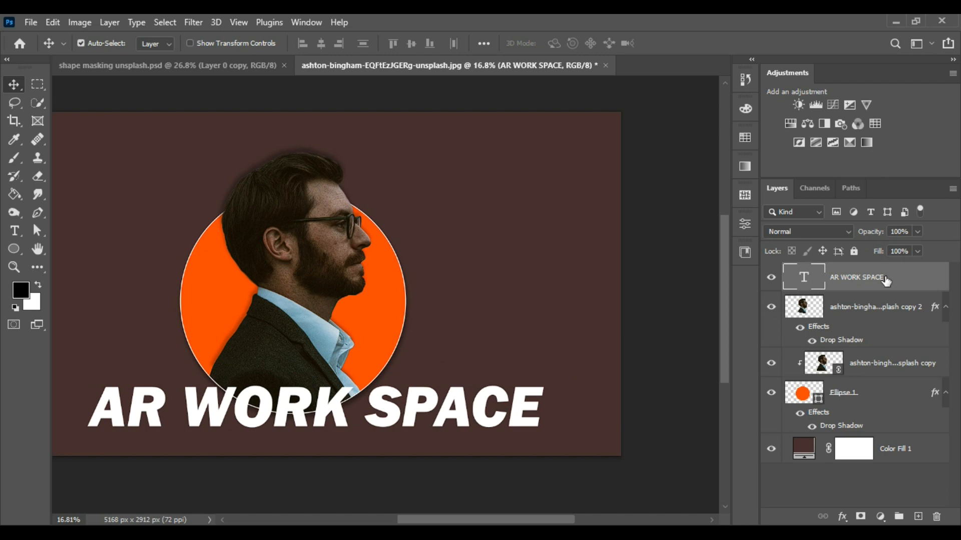
Duplicate the AR WORK SPACE text layer and move the copy beneath the orange circle, directly above the background fill
{"action": "key", "text": "ctrl+j"}
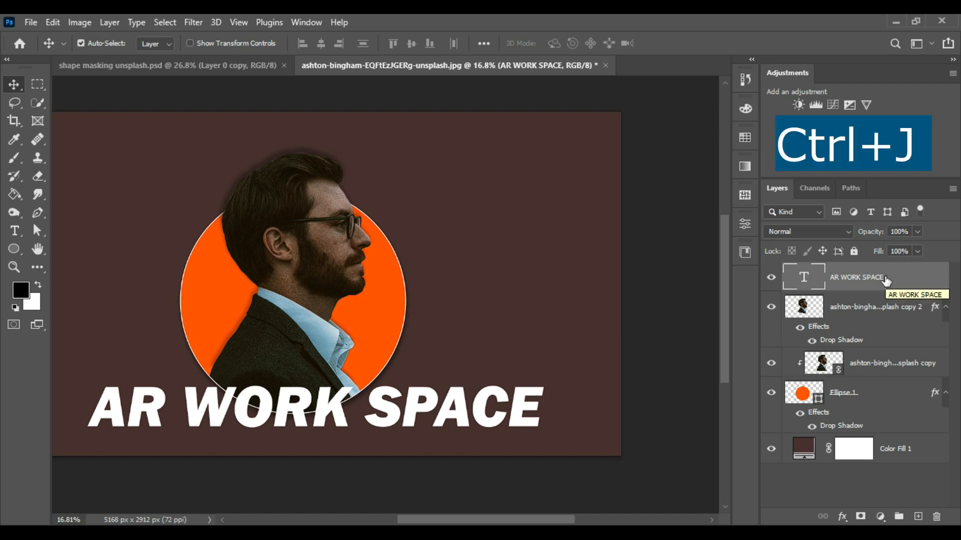
{"action": "key", "text": "ctrl+j"}
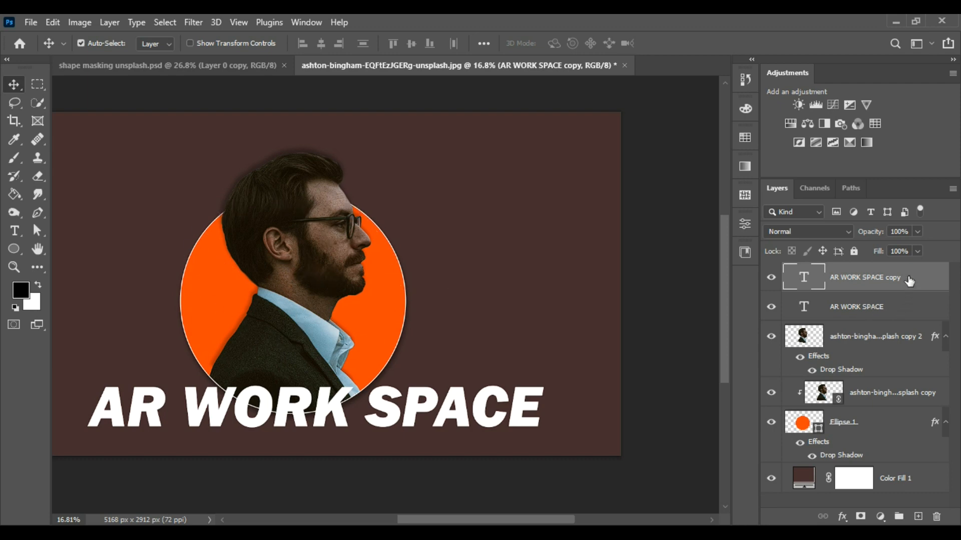
{"action": "left_click_drag", "start_coordinate": [909, 281], "coordinate": [851, 456]}
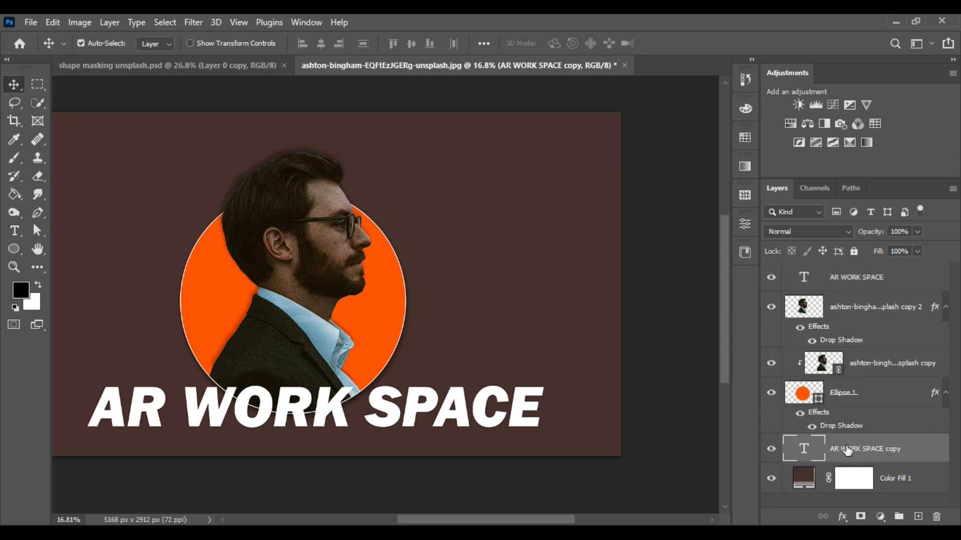
Hide the upper AR WORK SPACE text layer to examine the copy behind the circle
{"action": "left_click", "coordinate": [878, 281]}
{"action": "left_click", "coordinate": [868, 453]}
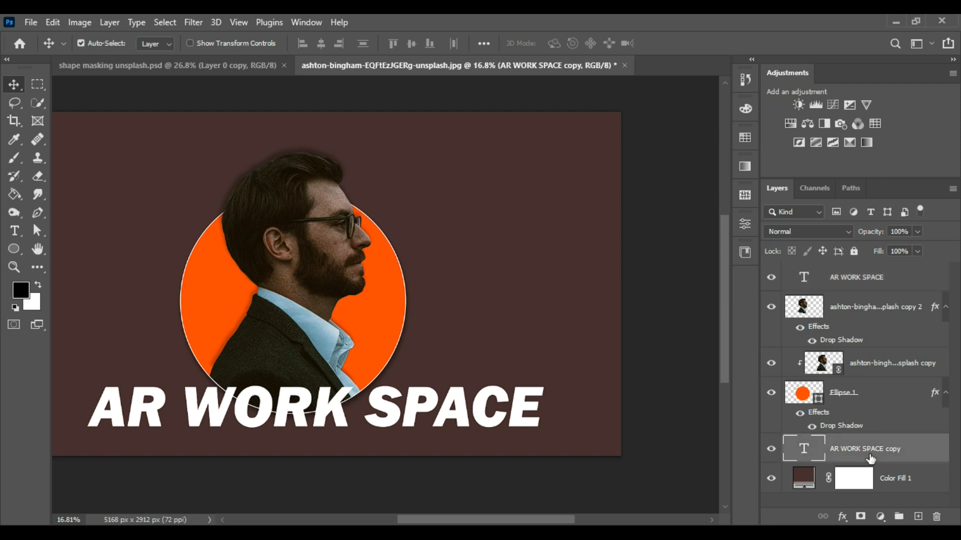
{"action": "left_click", "coordinate": [882, 277]}
{"action": "left_click", "coordinate": [772, 281]}
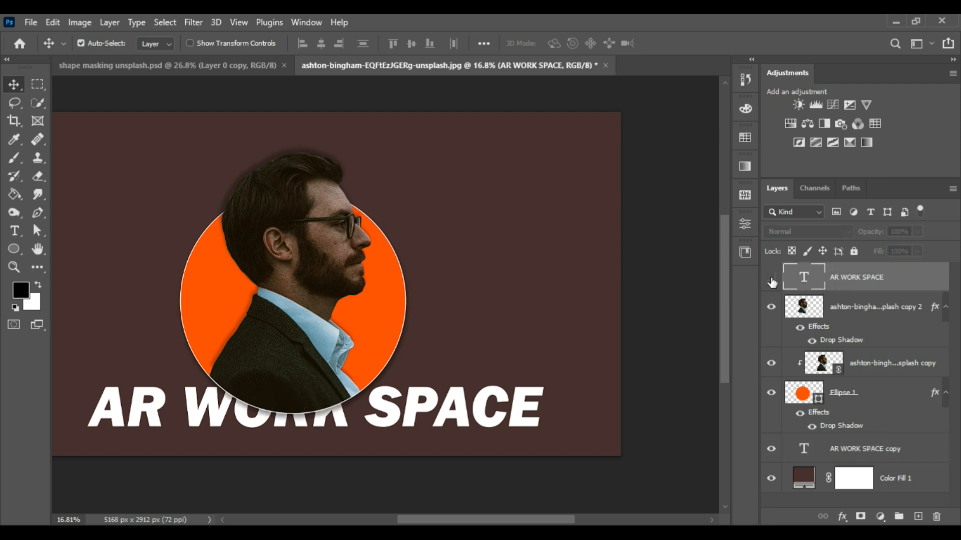
Show the upper AR WORK SPACE text layer again and convert it to a shape
{"action": "left_click", "coordinate": [773, 282]}
{"action": "left_click", "coordinate": [772, 282]}
{"action": "left_click", "coordinate": [772, 281]}
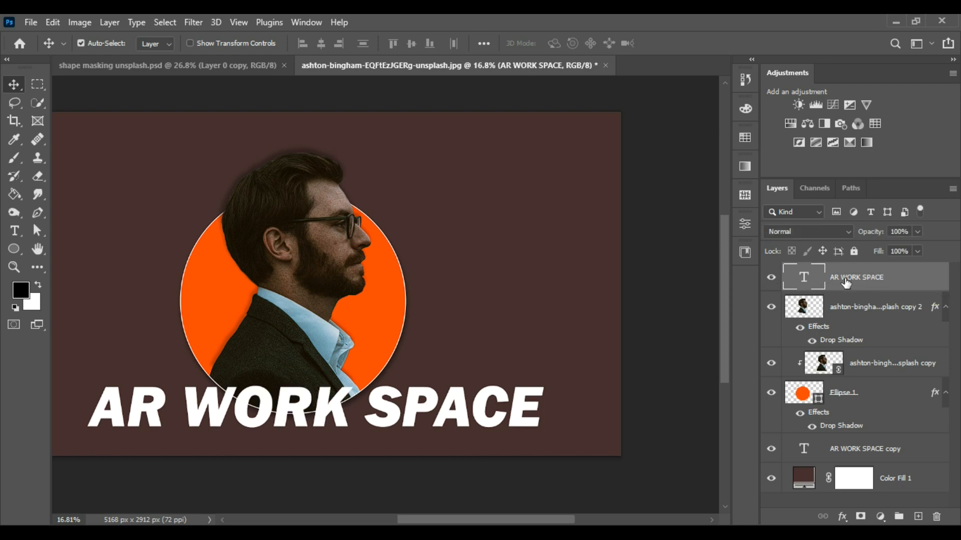
{"action": "right_click", "coordinate": [913, 279]}
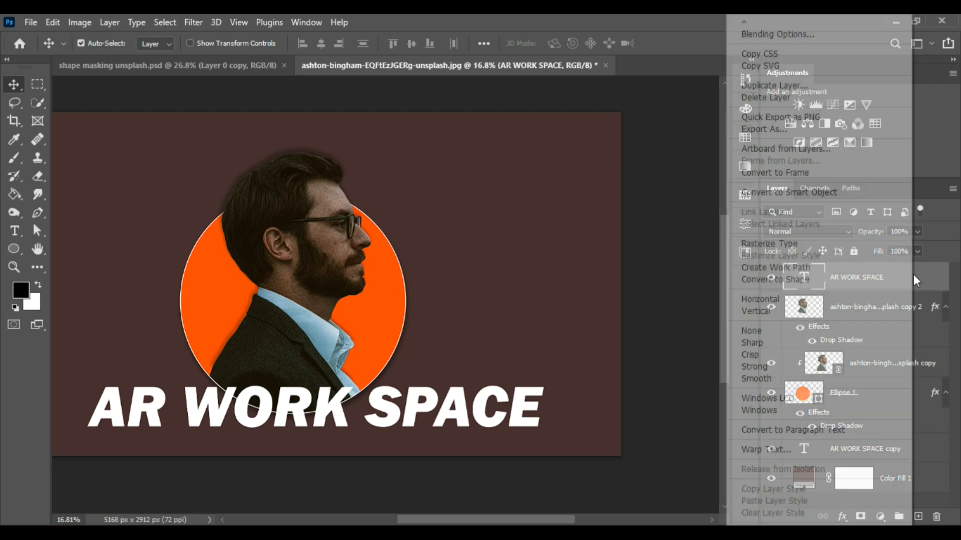
{"action": "left_click", "coordinate": [780, 280]}
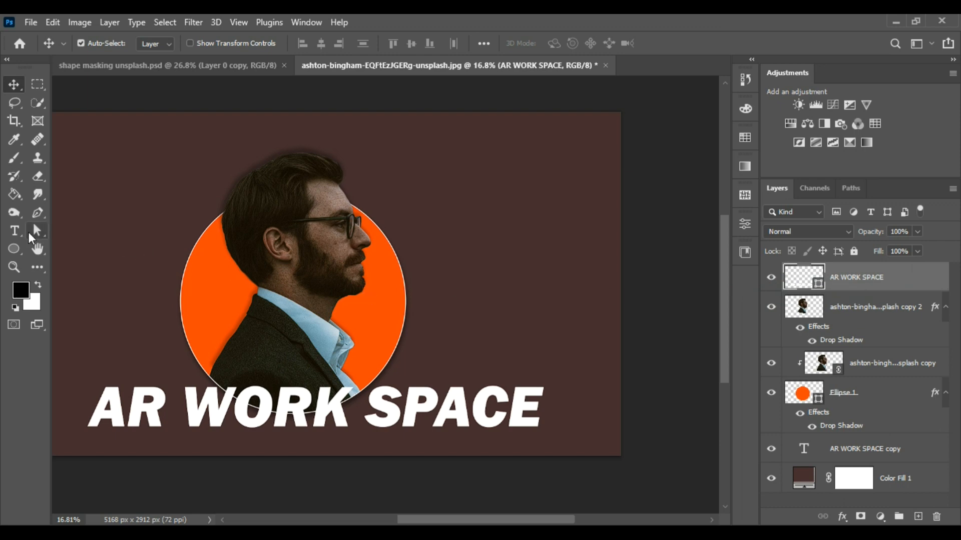
Remove the fill from the upper AR WORK SPACE shape and give it a 10 px orange stroke
{"action": "left_click", "coordinate": [12, 253]}
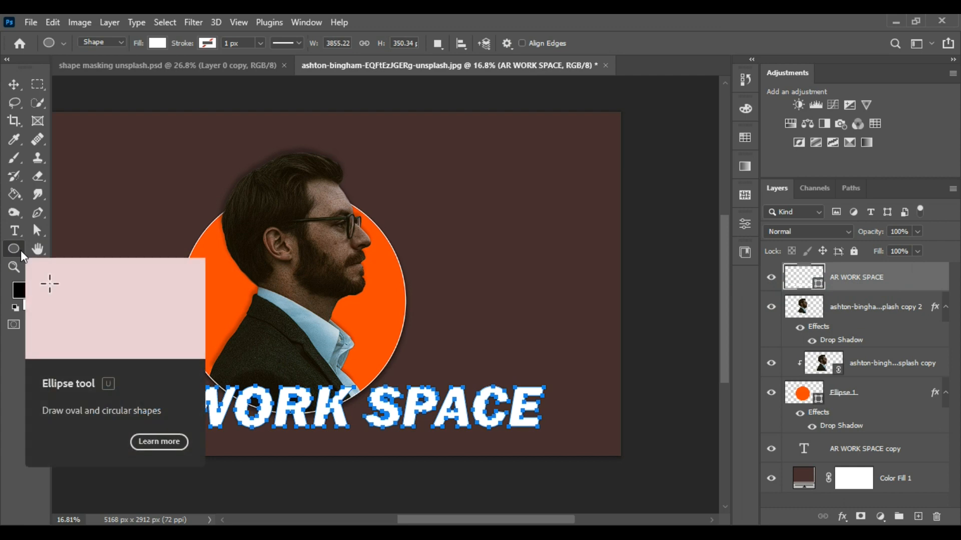
{"action": "left_click", "coordinate": [159, 43]}
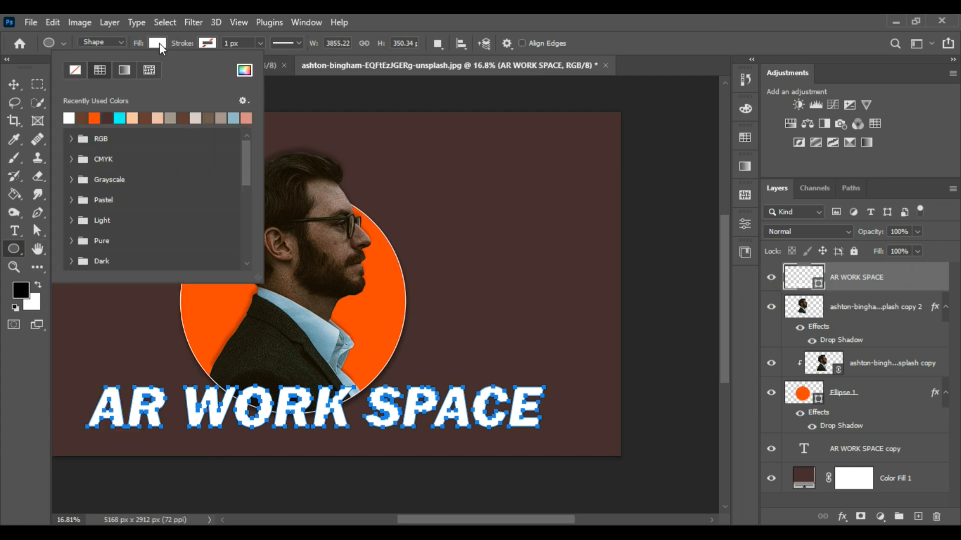
{"action": "left_click", "coordinate": [72, 70]}
{"action": "left_click", "coordinate": [208, 43]}
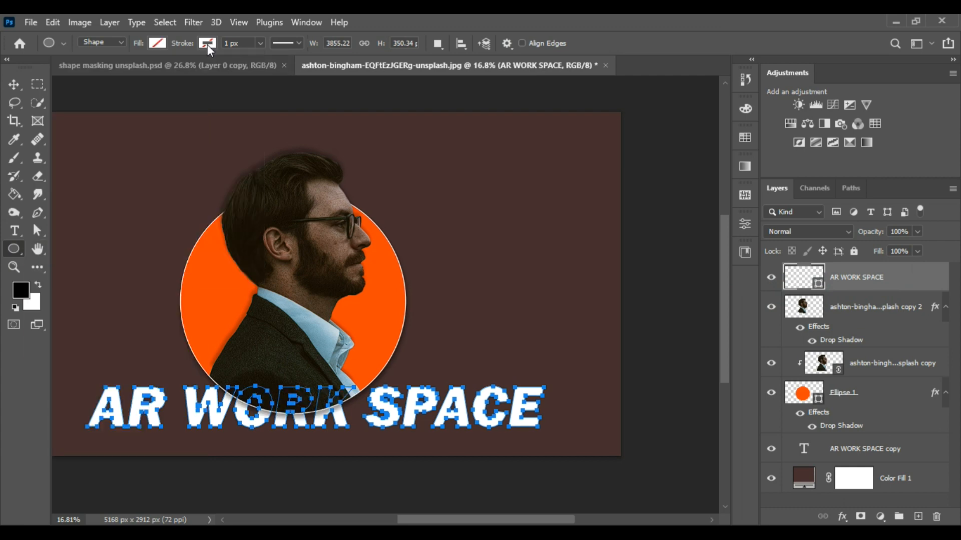
{"action": "left_click", "coordinate": [207, 44]}
{"action": "left_click", "coordinate": [145, 118]}
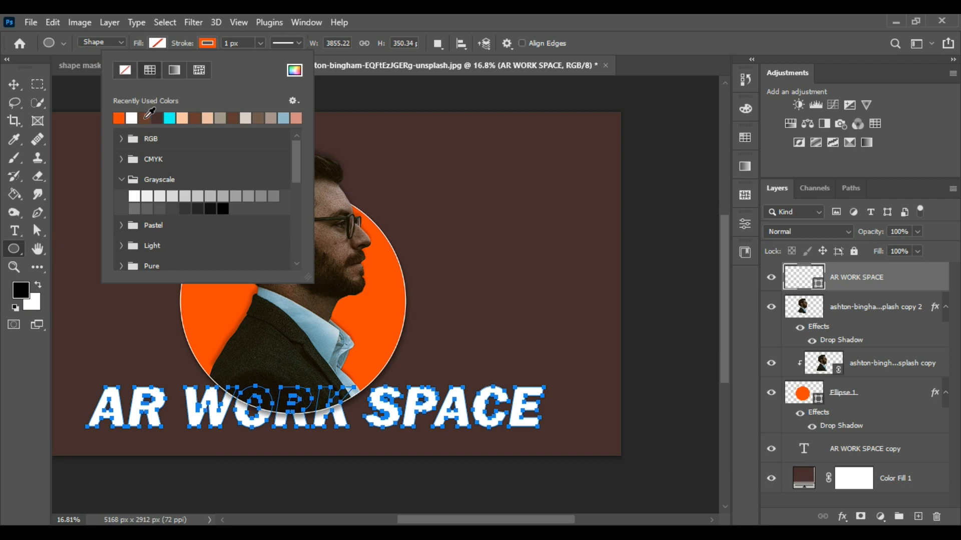
{"action": "left_click", "coordinate": [881, 375]}
{"action": "scroll", "coordinate": [331, 369], "scroll_direction": "down", "scroll_amount": 2}
{"action": "scroll", "coordinate": [111, 376], "scroll_direction": "up", "scroll_amount": 2}
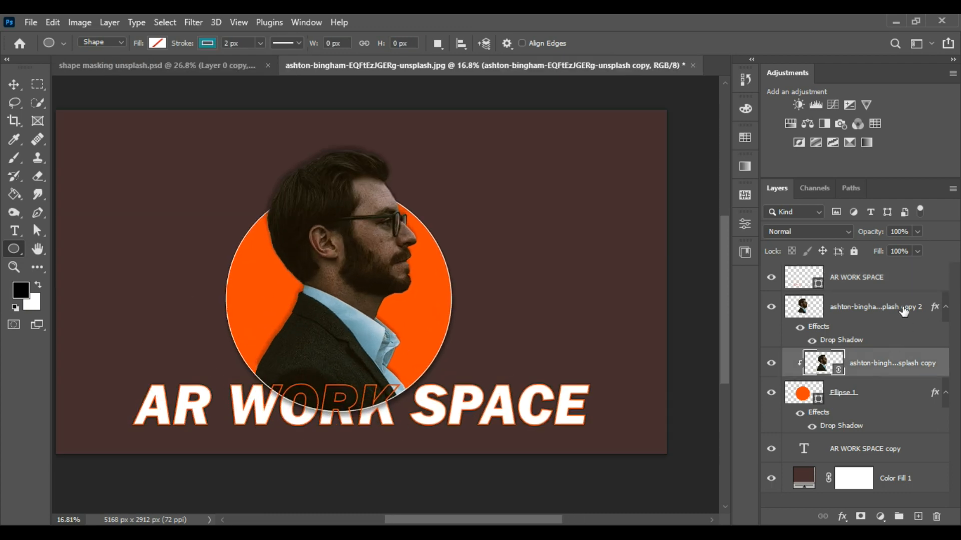
Select the outlined AR WORK SPACE shape together with its white text copy and shift both slightly to the right across the circle
{"action": "left_click", "coordinate": [887, 293]}
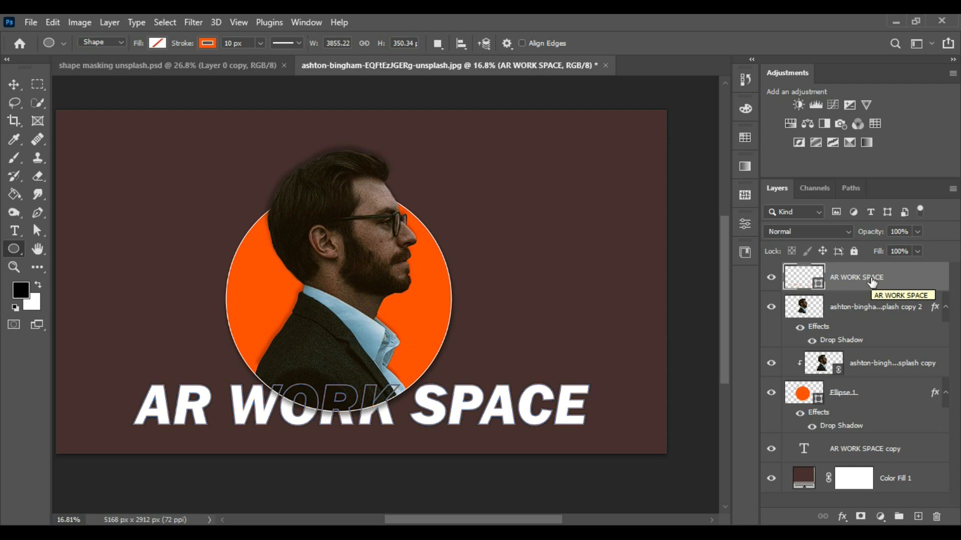
{"action": "left_click", "coordinate": [893, 453], "text": "ctrl"}
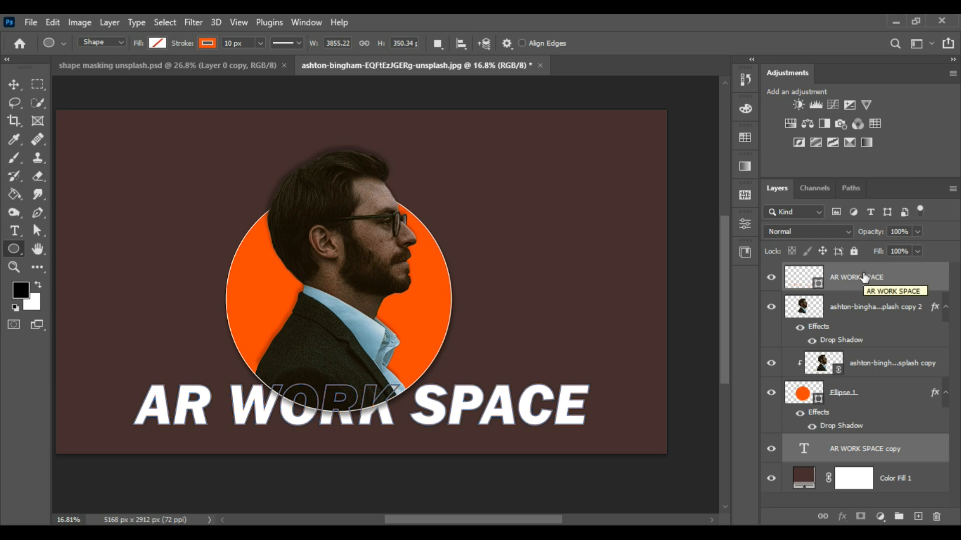
{"action": "left_click", "coordinate": [14, 84]}
{"action": "mouse_move", "coordinate": [494, 402]}
{"action": "left_mouse_down"}
{"action": "mouse_move", "coordinate": [480, 388]}
{"action": "mouse_move", "coordinate": [500, 272]}
{"action": "mouse_move", "coordinate": [576, 245]}
{"action": "mouse_move", "coordinate": [475, 228]}
{"action": "mouse_move", "coordinate": [383, 239]}
{"action": "mouse_move", "coordinate": [417, 407]}
{"action": "mouse_move", "coordinate": [480, 394]}
{"action": "mouse_move", "coordinate": [466, 411]}
{"action": "mouse_move", "coordinate": [458, 406]}
{"action": "mouse_move", "coordinate": [521, 404]}
{"action": "mouse_move", "coordinate": [513, 425]}
{"action": "mouse_move", "coordinate": [505, 399]}
{"action": "left_mouse_up"}
{"action": "scroll", "coordinate": [399, 397], "scroll_direction": "down", "scroll_amount": 3}
{"action": "scroll", "coordinate": [401, 397], "scroll_direction": "up", "scroll_amount": 2}
{"action": "scroll", "coordinate": [401, 396], "scroll_direction": "down", "scroll_amount": 3}
{"action": "scroll", "coordinate": [407, 375], "scroll_direction": "up", "scroll_amount": 4}
{"action": "left_click", "coordinate": [391, 368]}
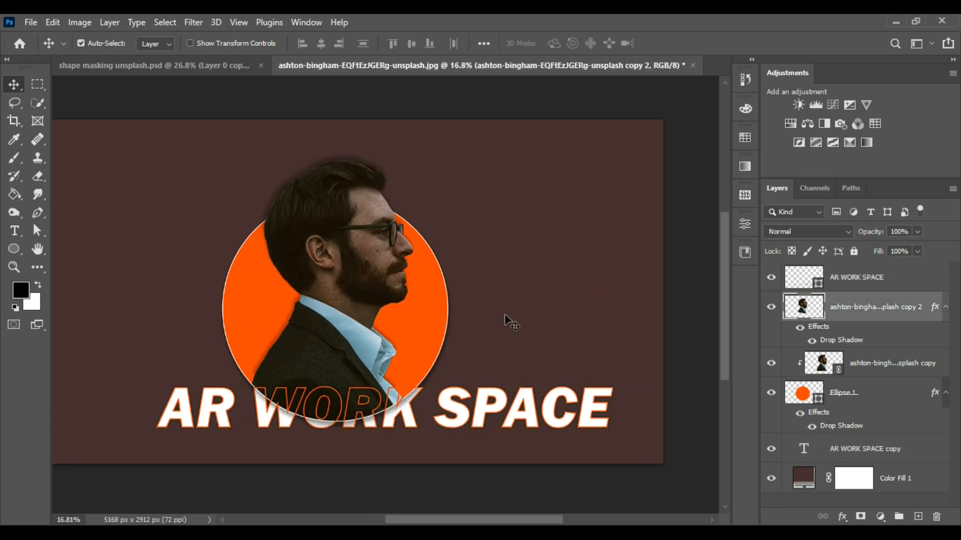